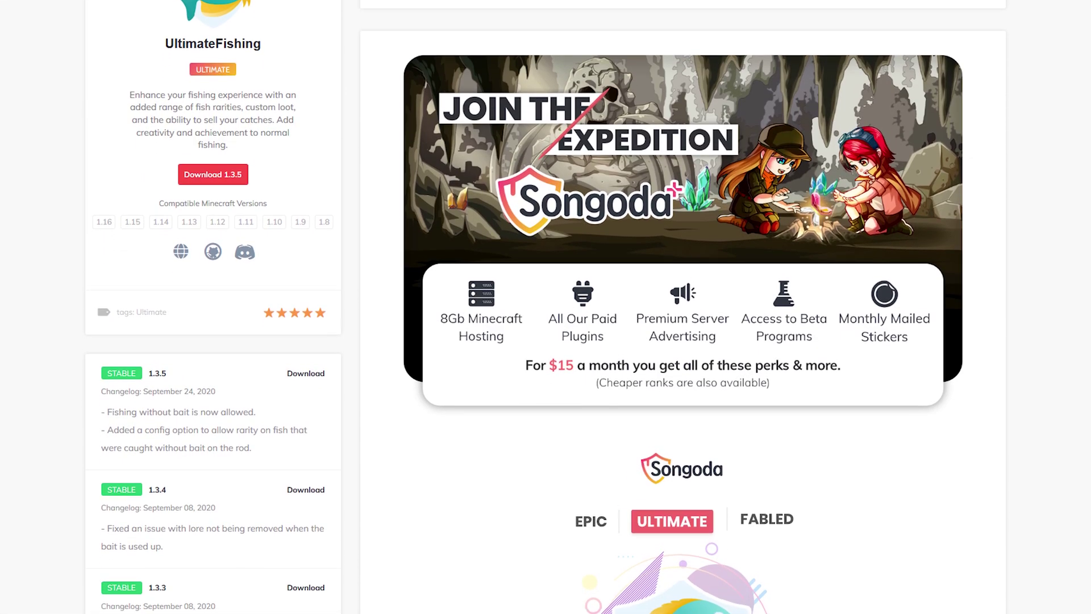
# - Go to the server's plugins folder in the Server.pro file manager
pyautogui.scroll(-3, 546, 307)
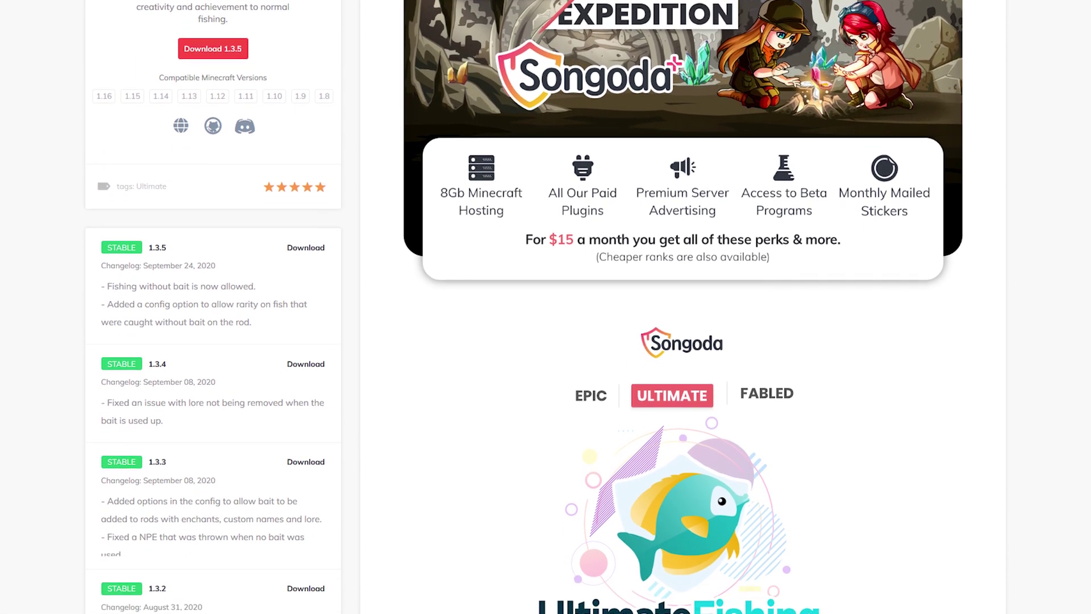
pyautogui.scroll(-5, 546, 306)
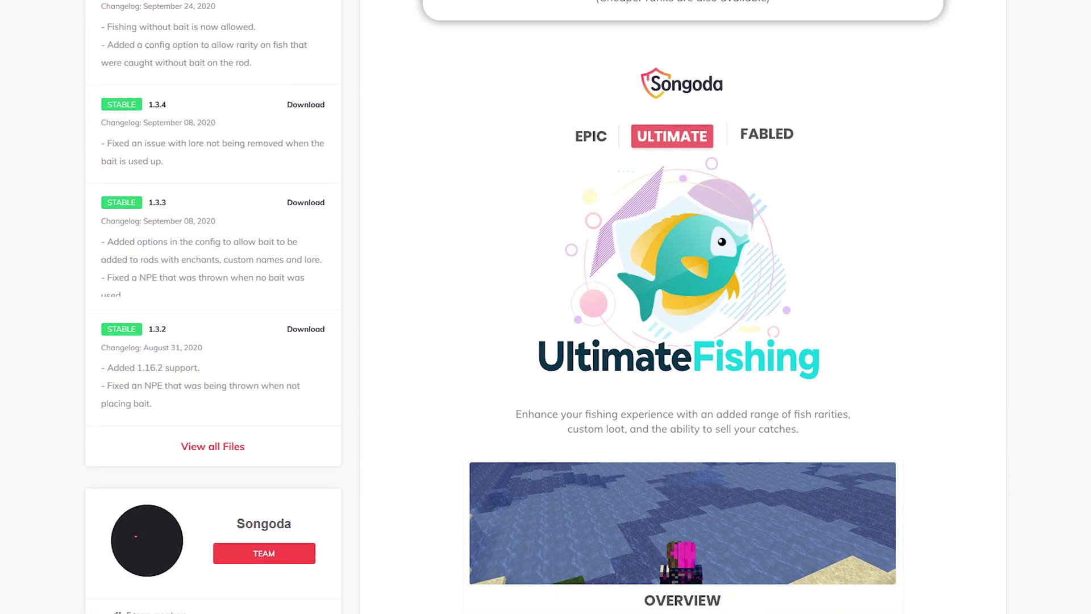
pyautogui.scroll(-10, 546, 307)
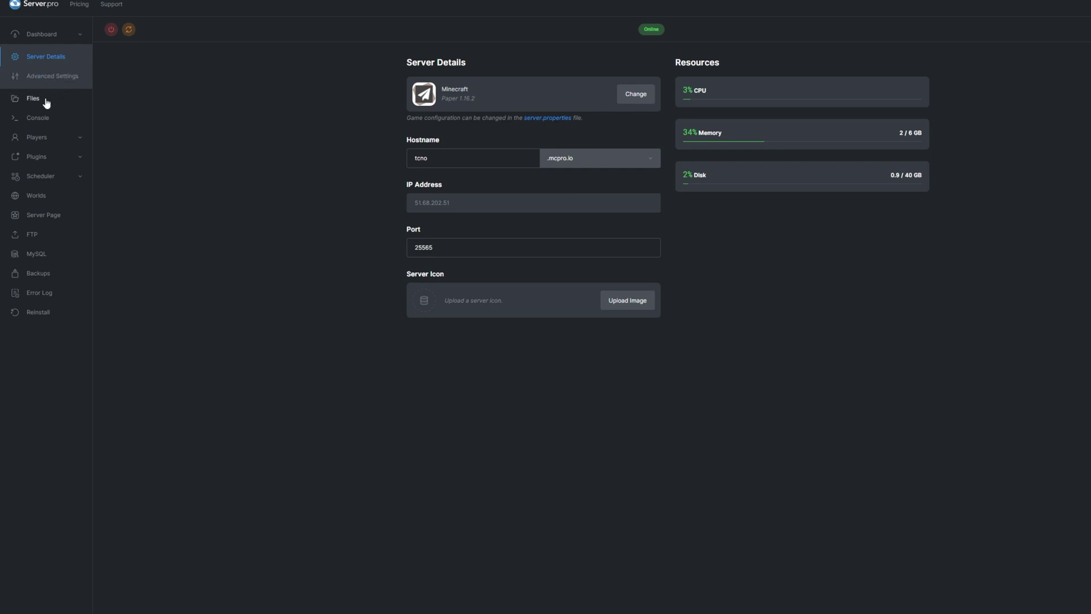
pyautogui.click(46, 101)
pyautogui.click(307, 250)
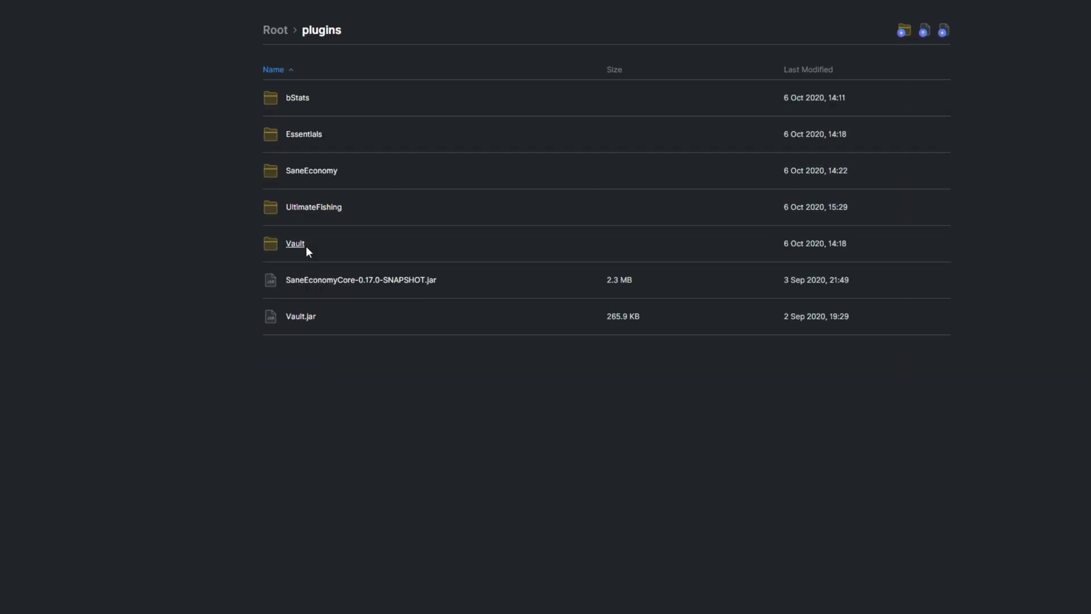
# - Upload UltimateFishing-1.3.5.jar into plugins and view the installed plugins list
pyautogui.click(924, 30)
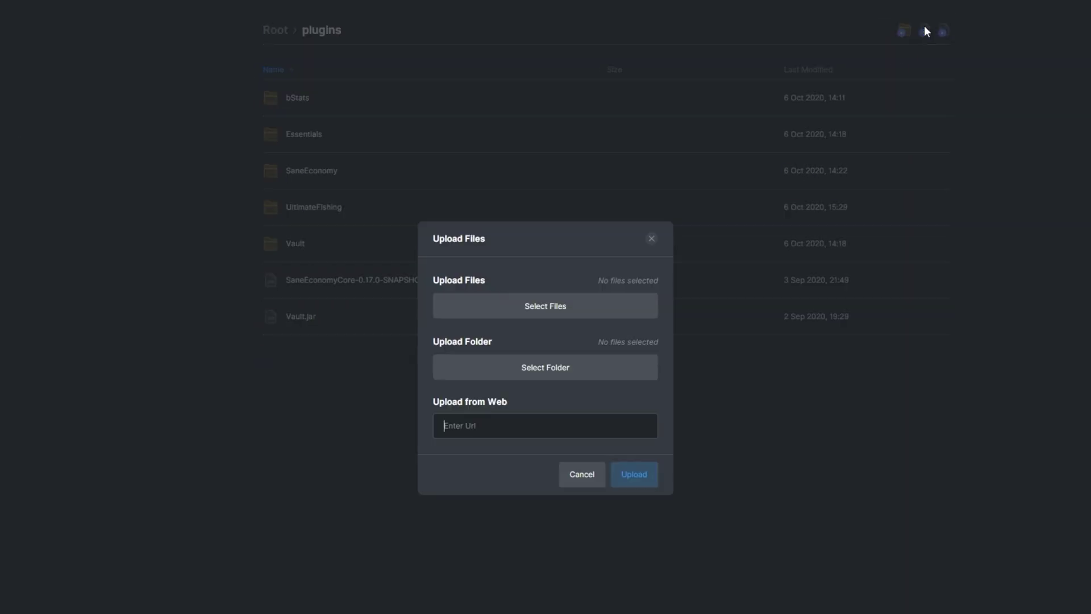
pyautogui.click(582, 309)
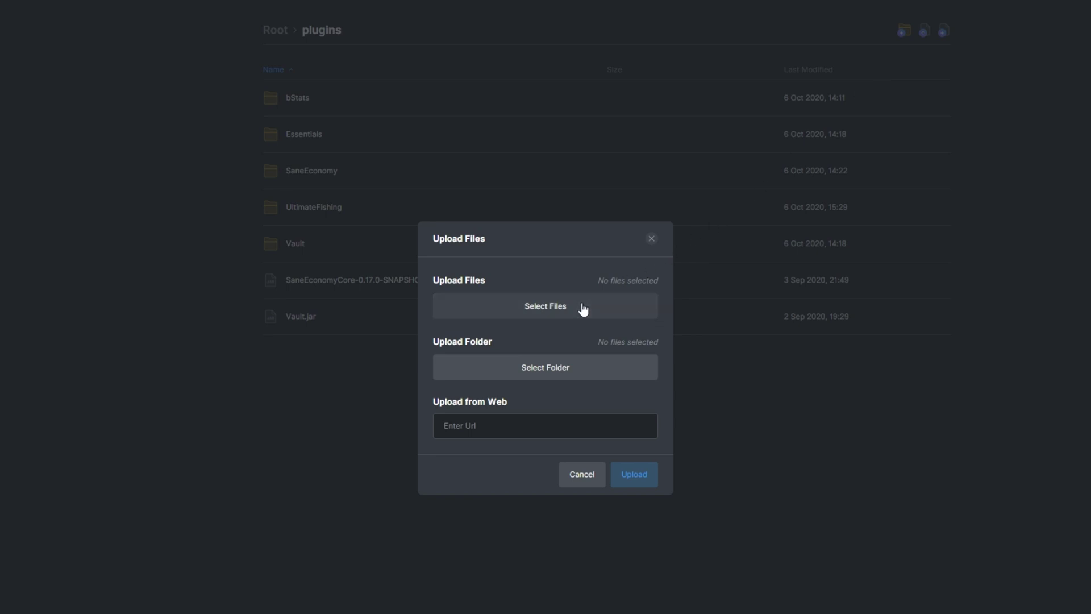
pyautogui.click(631, 470)
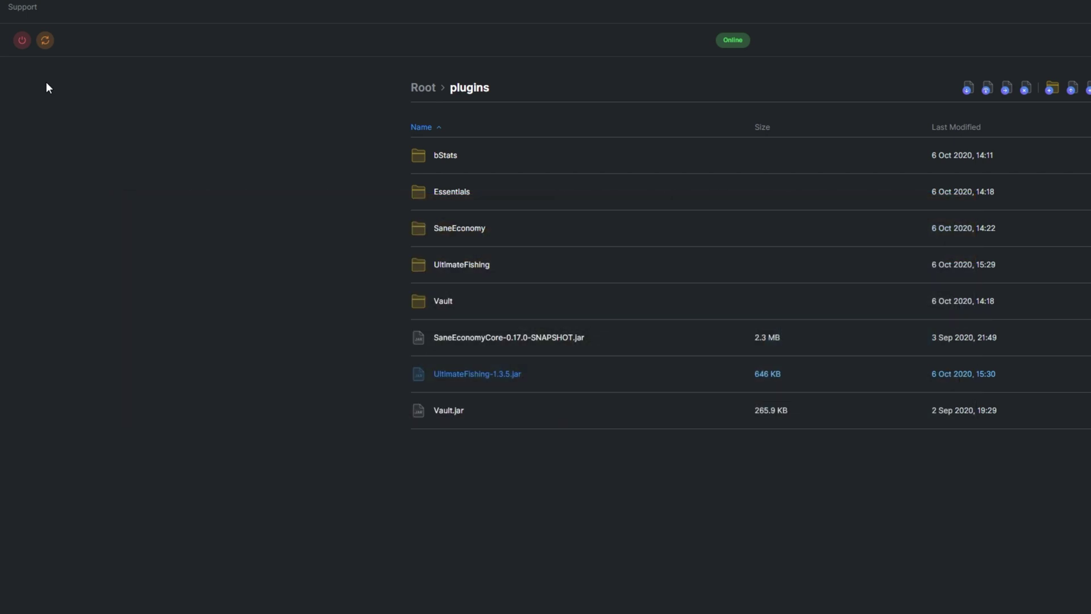
pyautogui.click(63, 150)
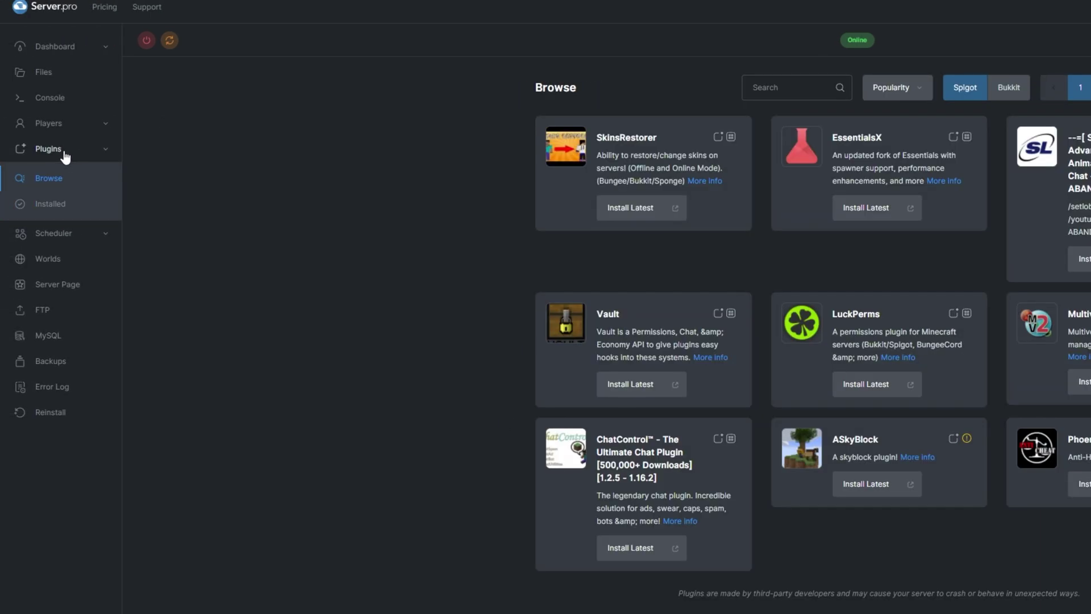
pyautogui.click(65, 193)
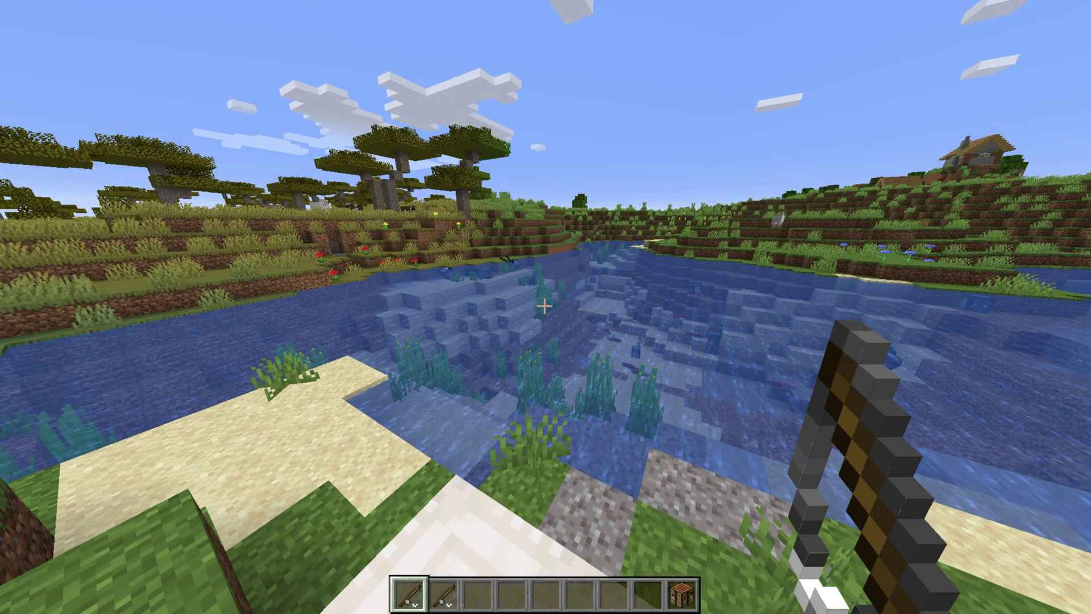
# - Show the /uf command help and preview the fish selling screen
pyautogui.press('/')
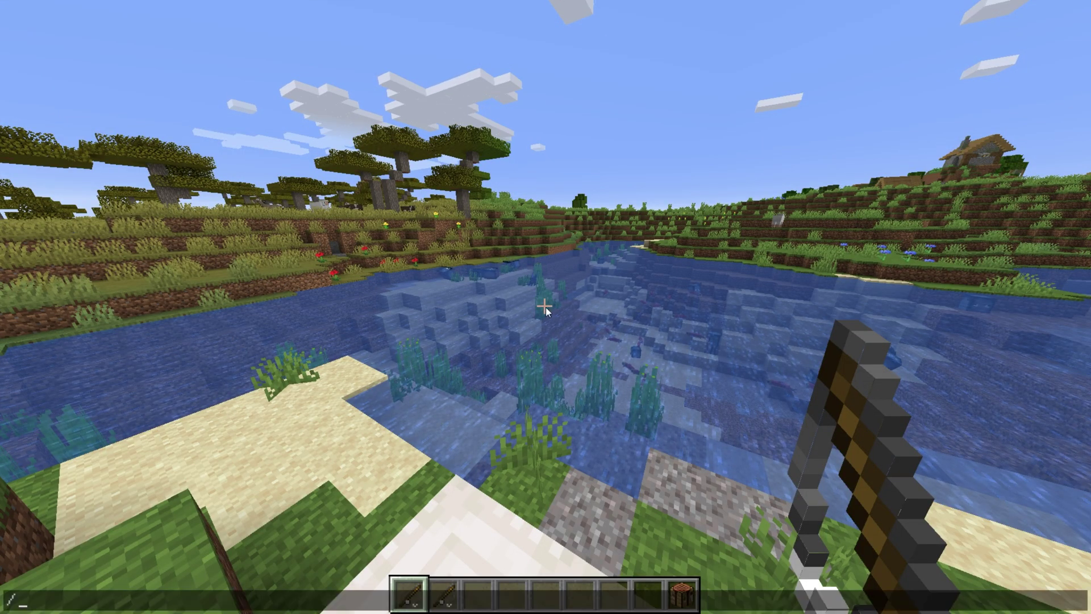
pyautogui.write('uf')
pyautogui.press('Return')
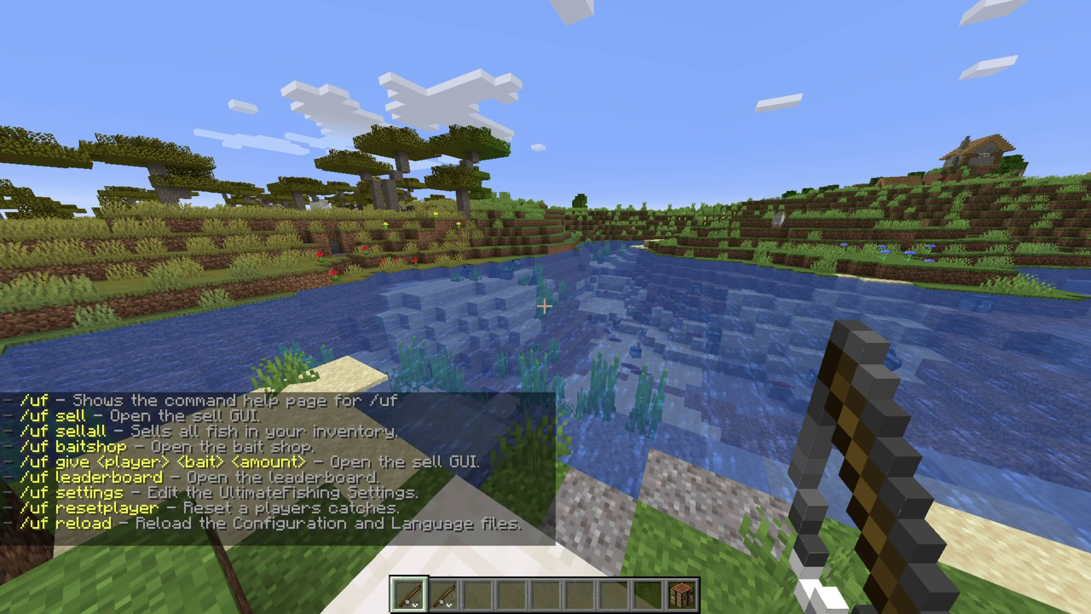
pyautogui.press('t')
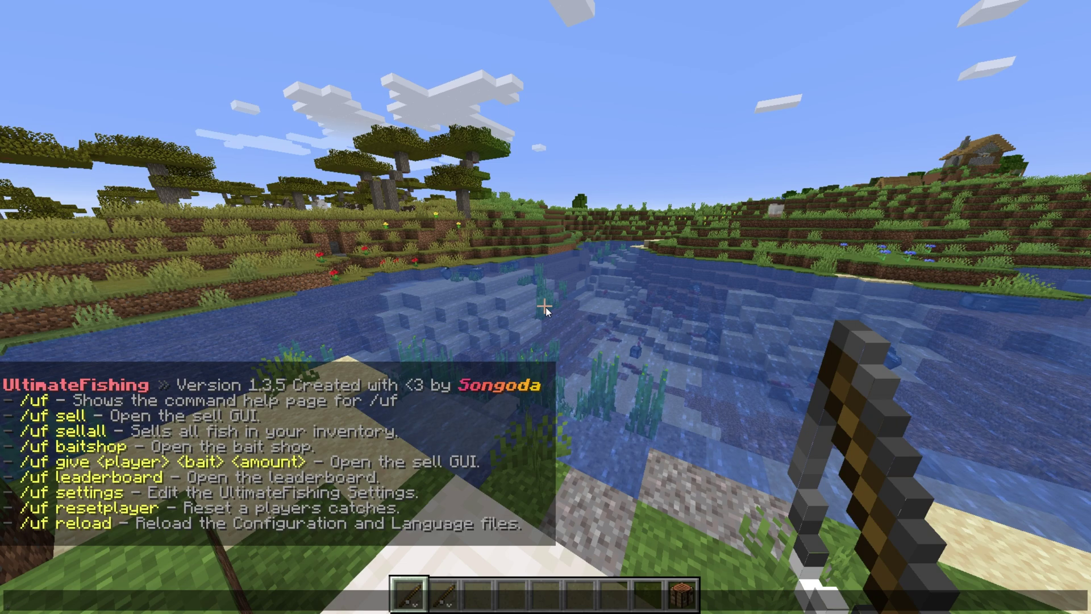
pyautogui.write('/uf sell')
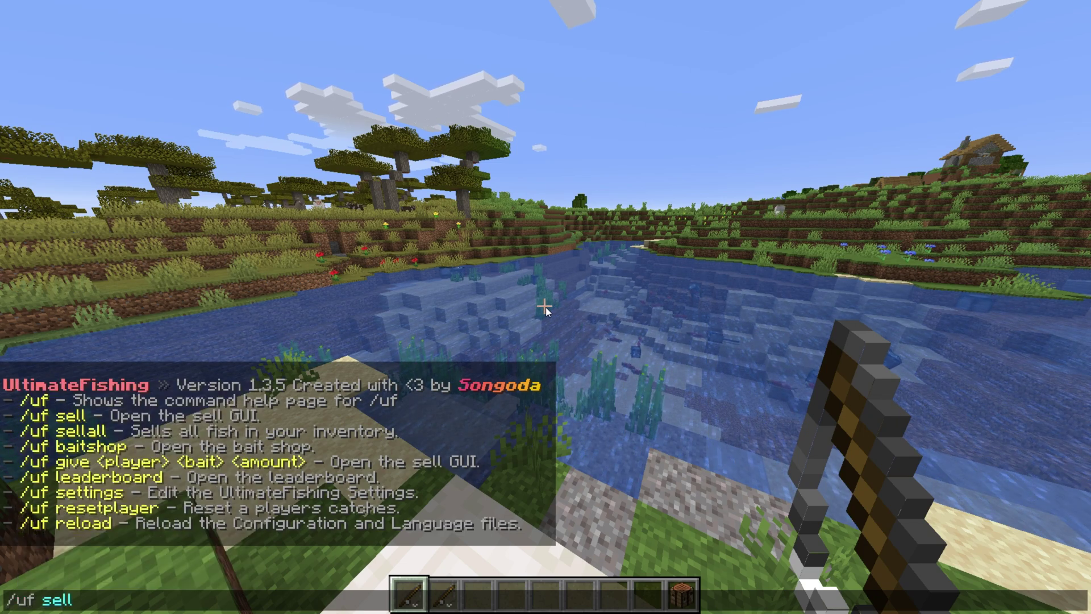
pyautogui.press('Return')
pyautogui.moveTo(547, 163)
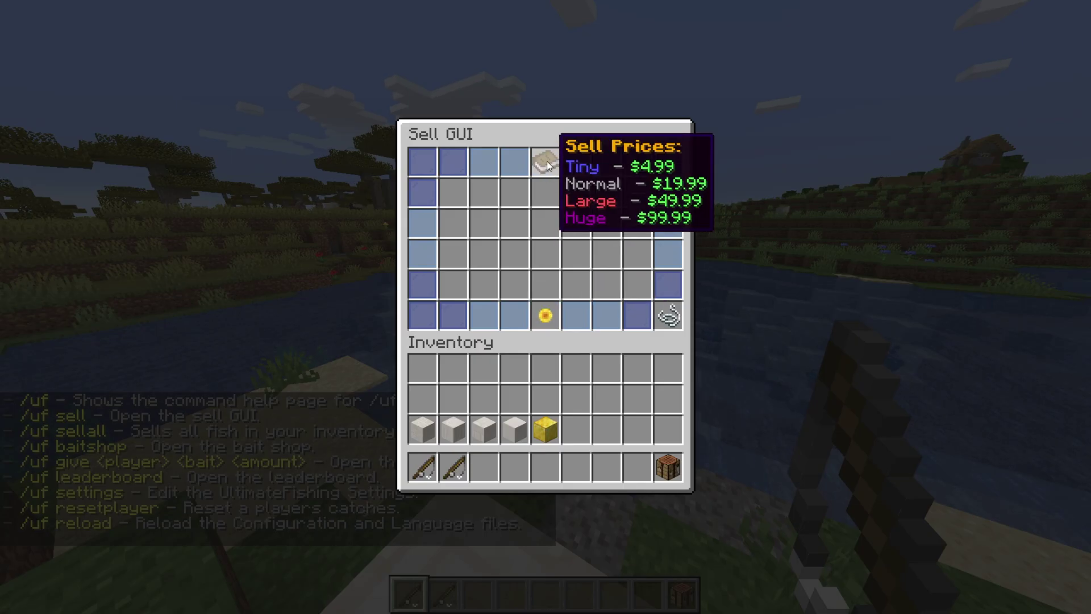
pyautogui.press('Escape')
# - Catch a cod with the fishing rod and check the starting balance of 249.98
pyautogui.press('/')
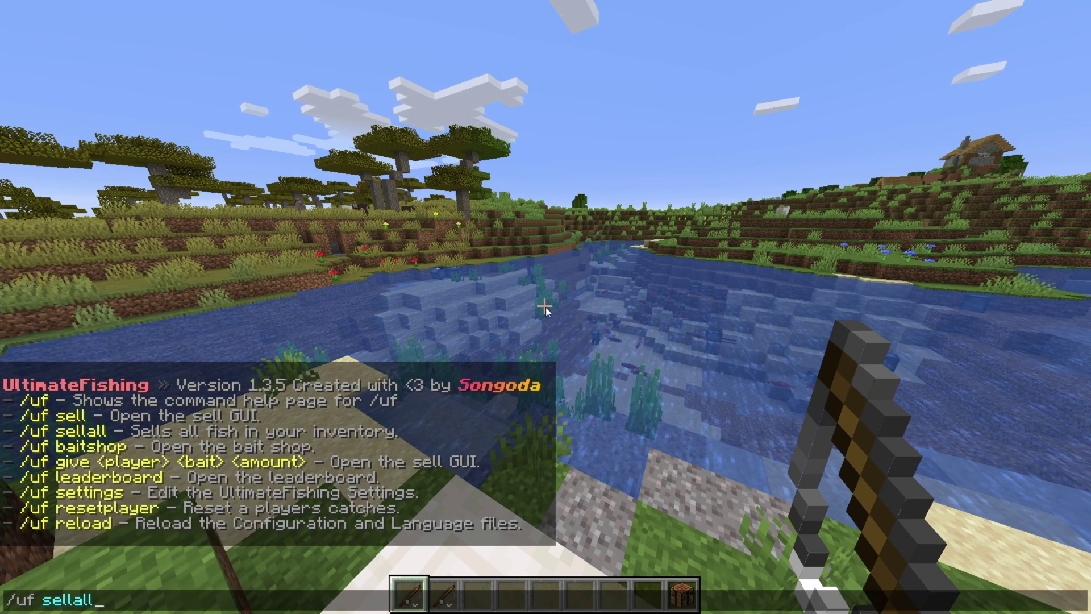
pyautogui.hotkey('ctrl', 'a')
pyautogui.press('BackSpace')
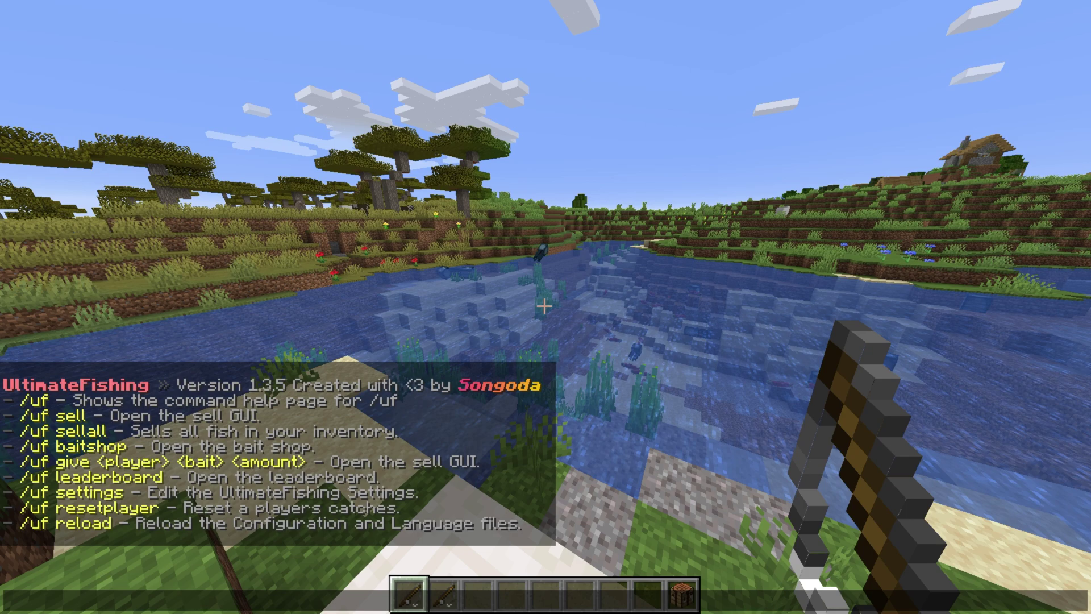
pyautogui.press('Escape')
pyautogui.rightClick(546, 307)
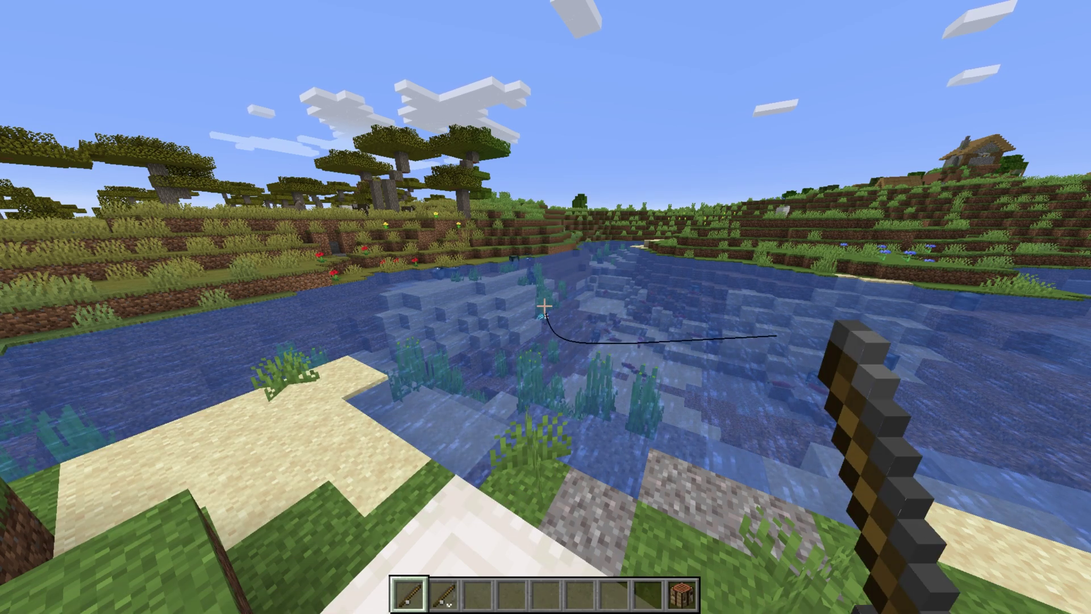
pyautogui.rightClick(544, 307)
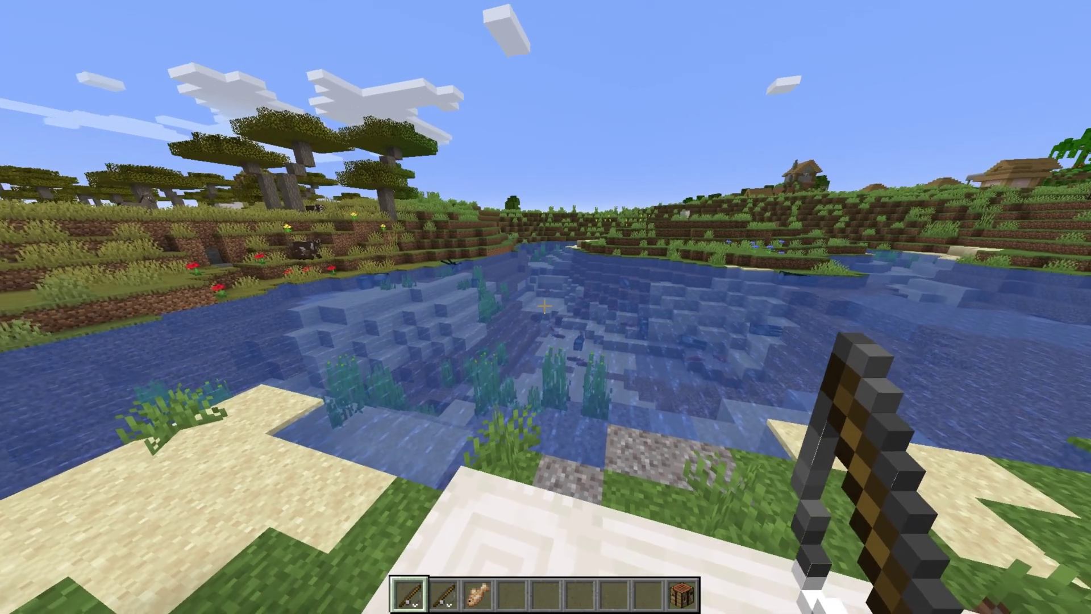
pyautogui.press('/')
pyautogui.write('balance')
pyautogui.press('Return')
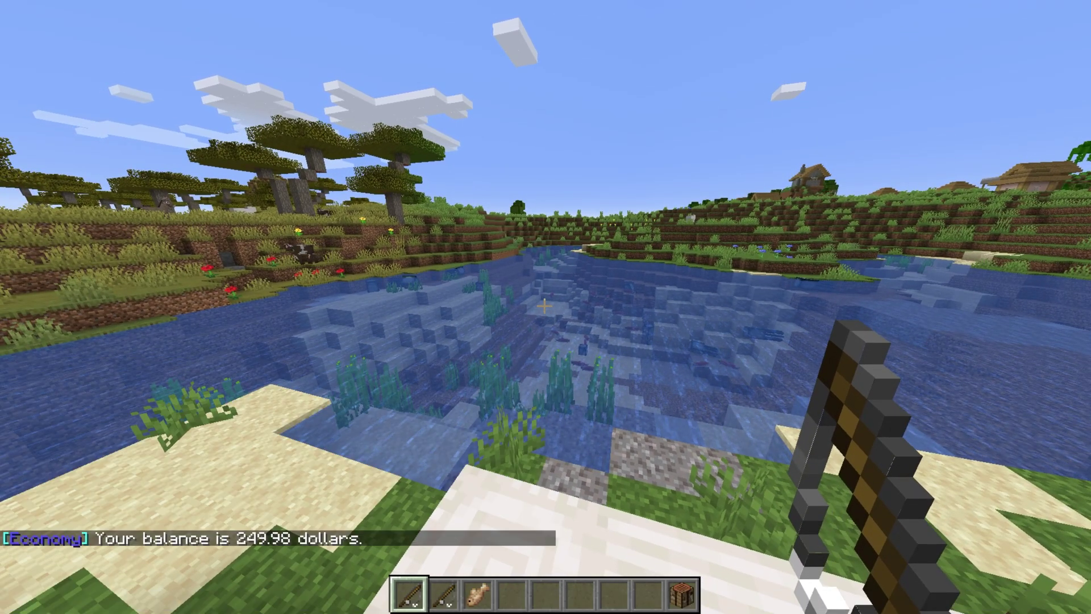
# - Sell the cod for $19.99 in the sell screen and confirm the 269.97 balance
pyautogui.press('/')
pyautogui.write('uf')
pyautogui.press('Return')
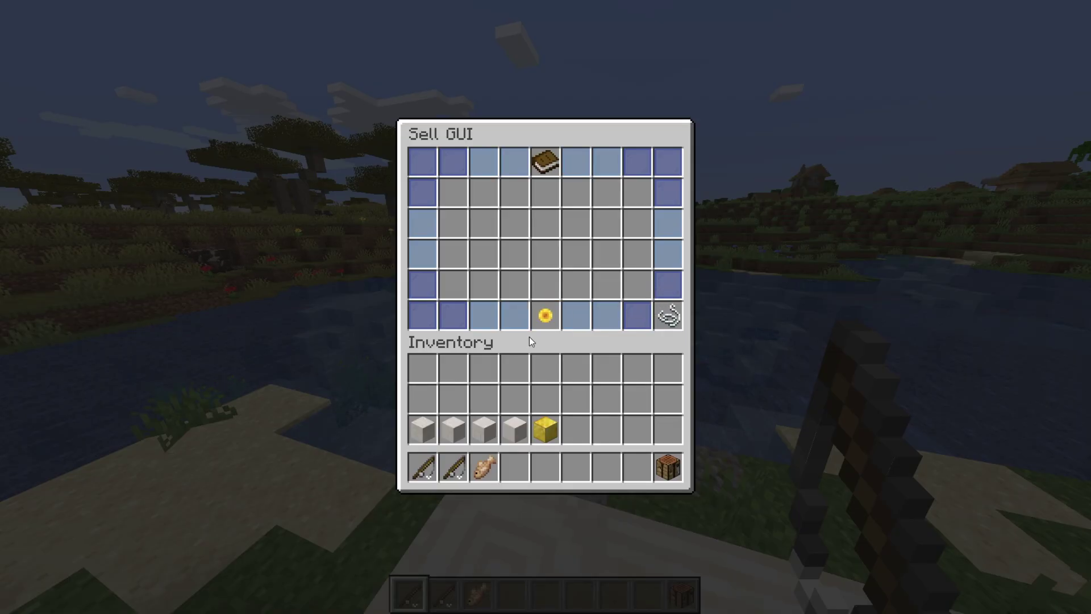
pyautogui.click(484, 476)
pyautogui.click(453, 192)
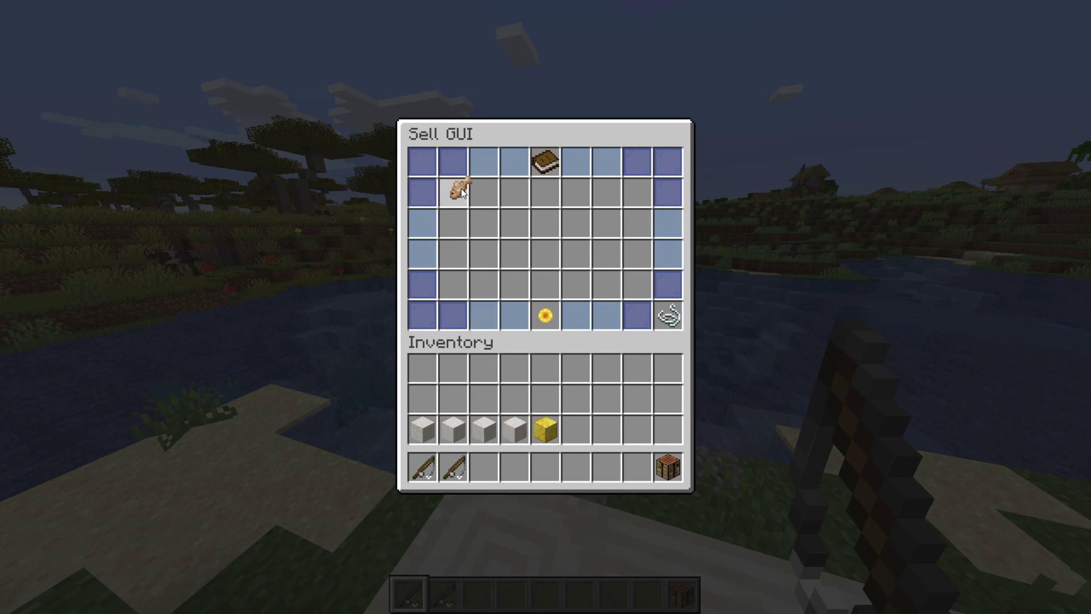
pyautogui.click(546, 316)
pyautogui.press('/')
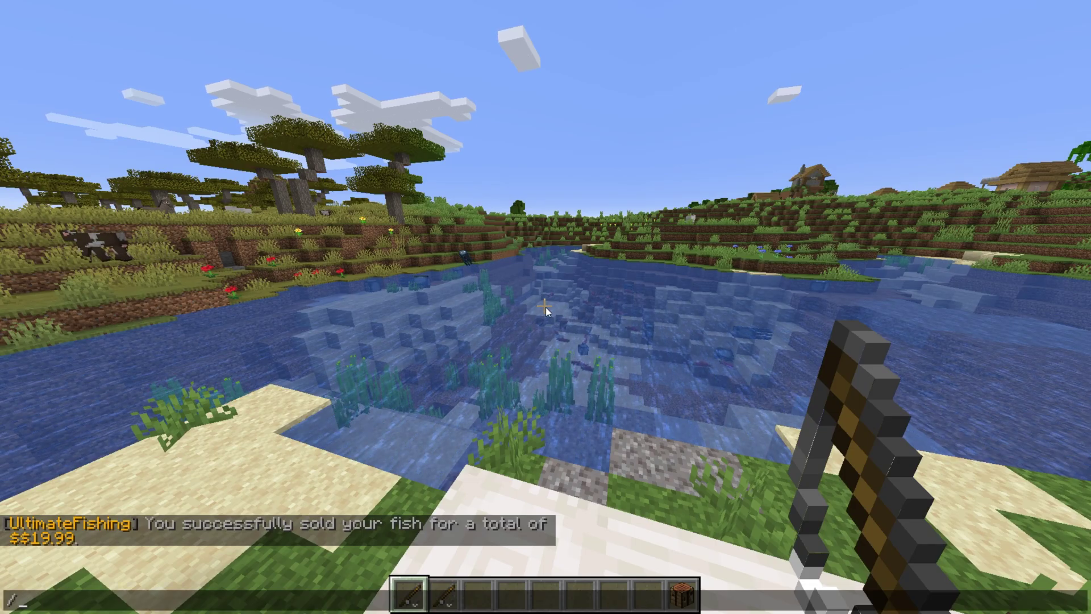
pyautogui.write('balance')
pyautogui.press('Return')
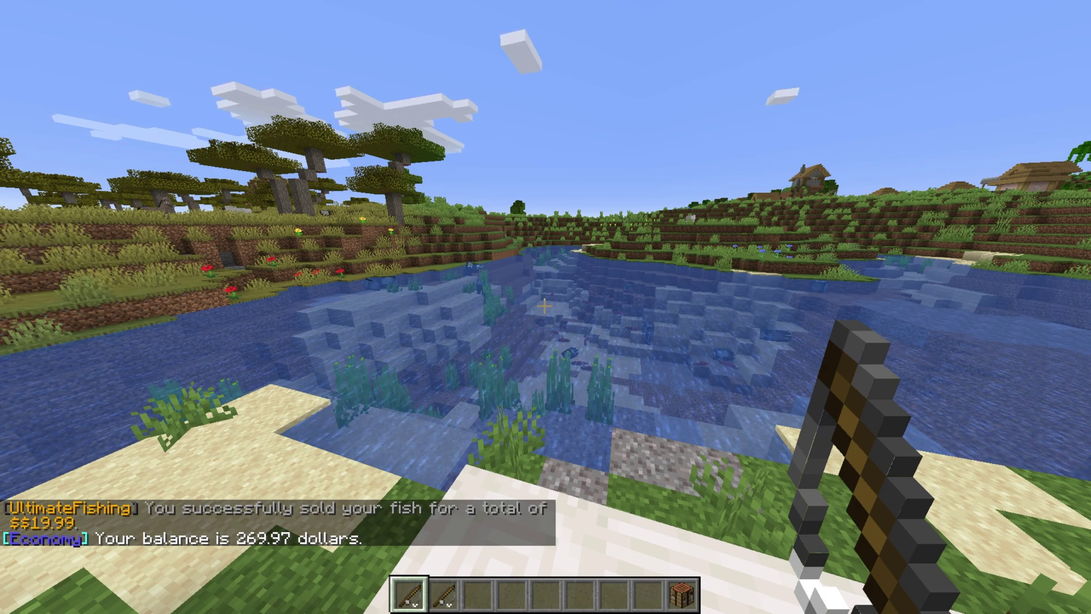
# - Buy Ultra Worms from /uf baitshop and bait the fishing rod with them
pyautogui.press('/')
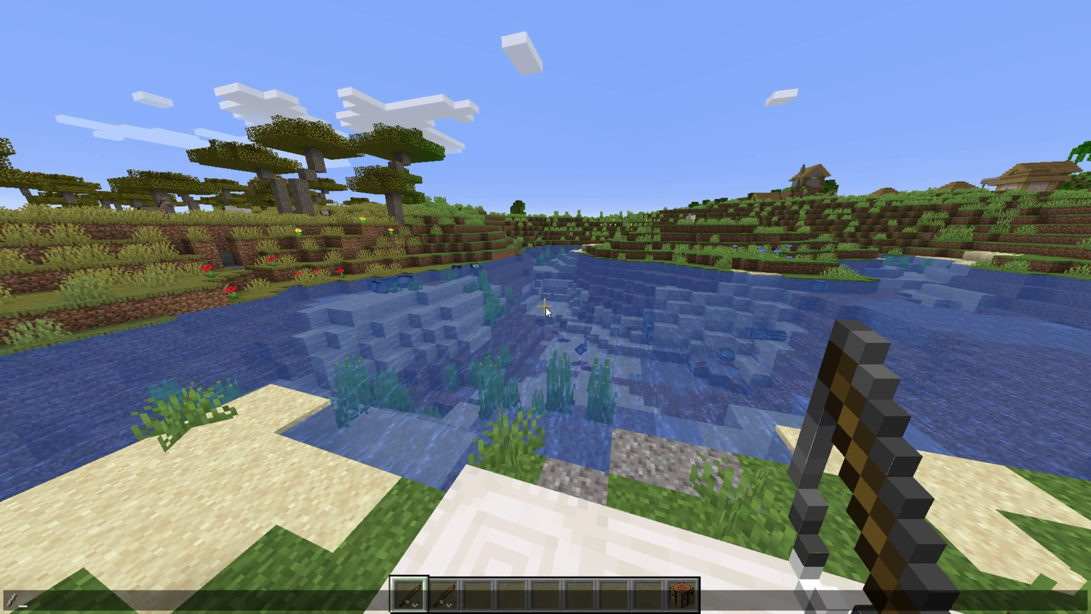
pyautogui.write('uf baitshop')
pyautogui.press('Return')
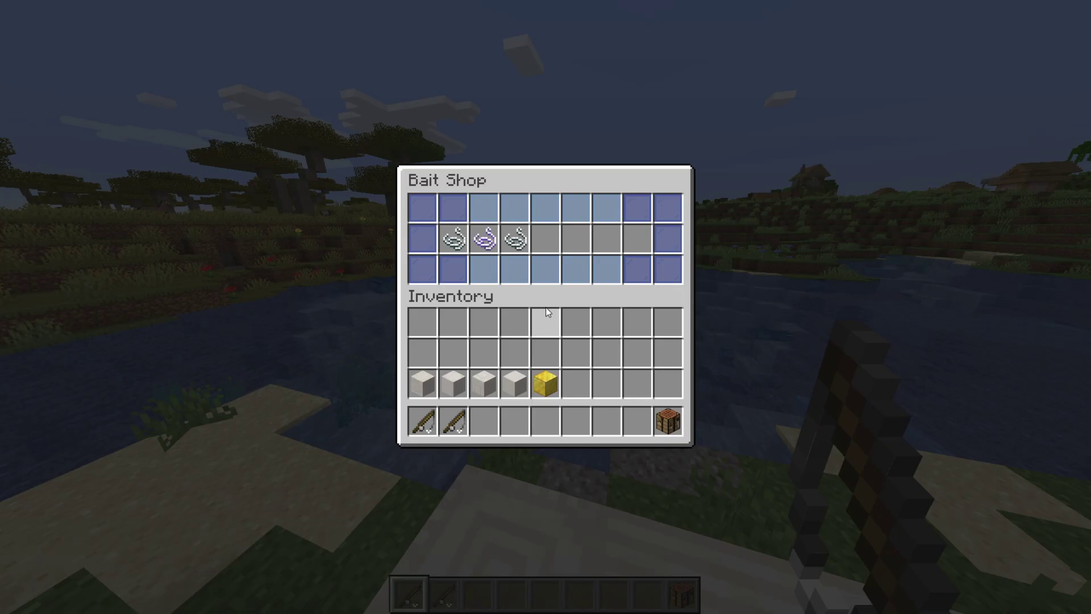
pyautogui.click(485, 238)
pyautogui.press('Escape')
pyautogui.press('e')
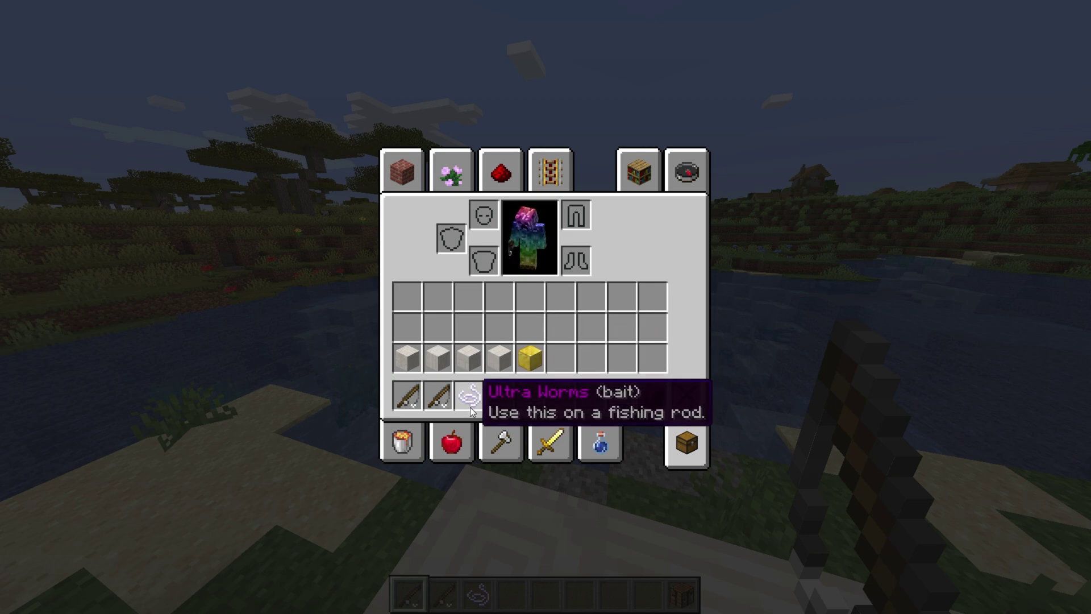
pyautogui.click(470, 400)
pyautogui.click(411, 398)
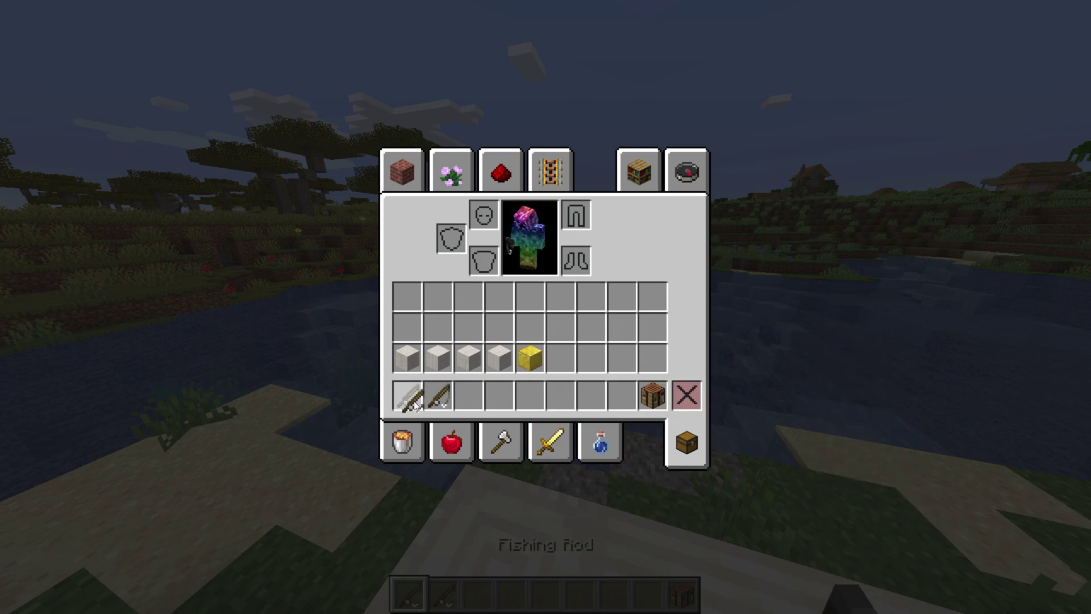
pyautogui.press('e')
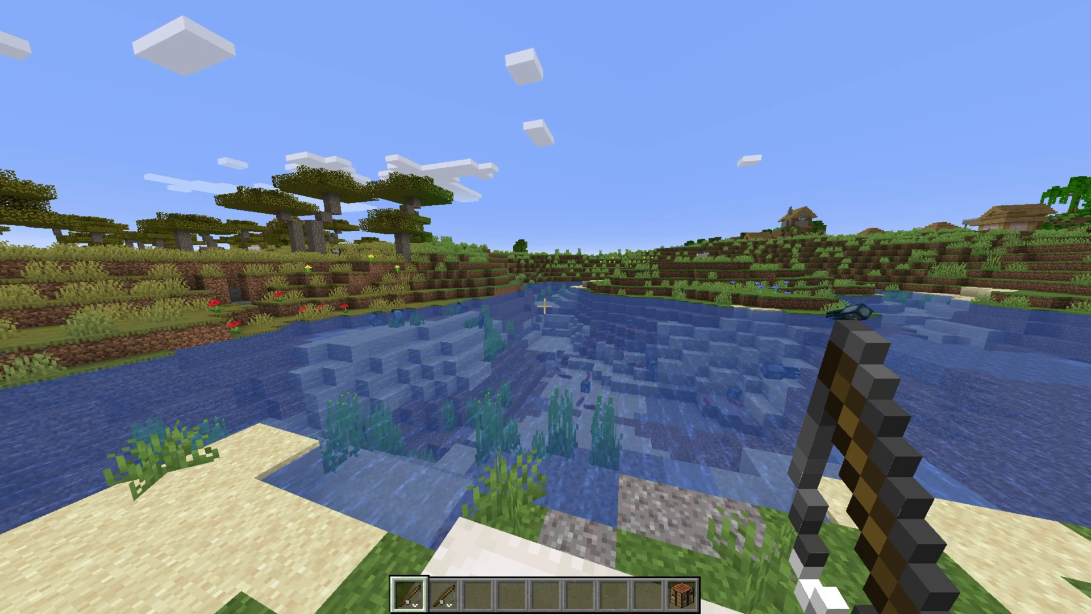
# - Catch another fish and view /uf leaderboard showing the top player's 2 Normal catches
pyautogui.rightClick(545, 306)
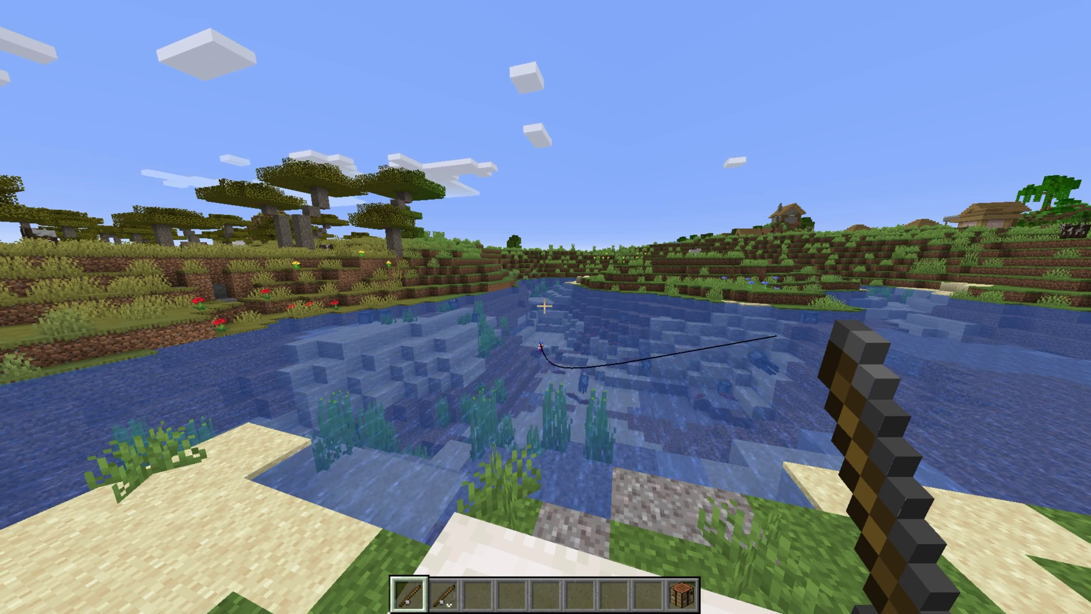
pyautogui.rightClick(544, 306)
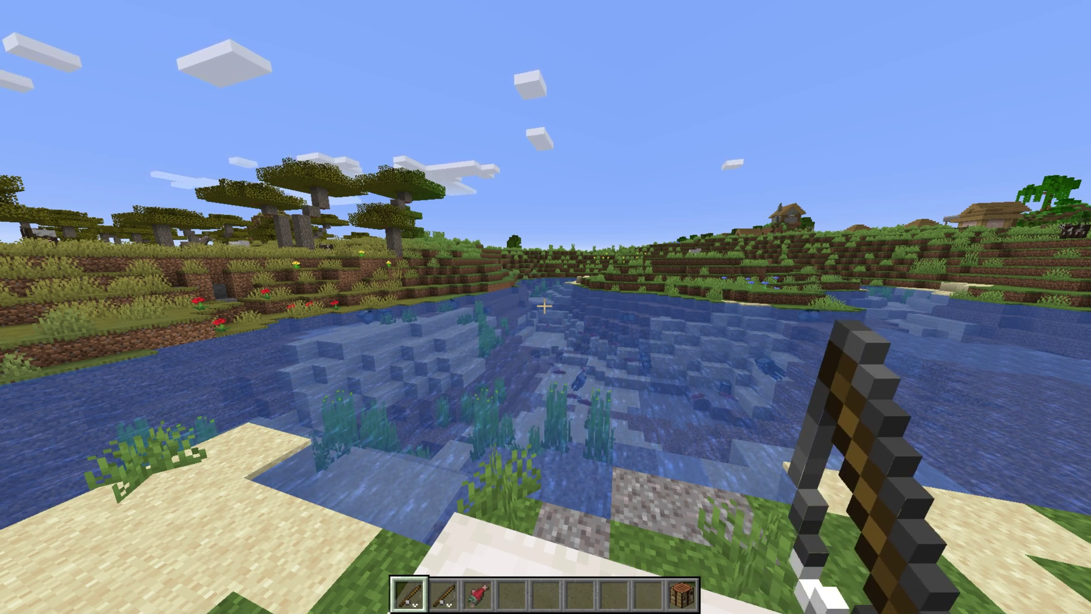
pyautogui.write('/uf leaderboard')
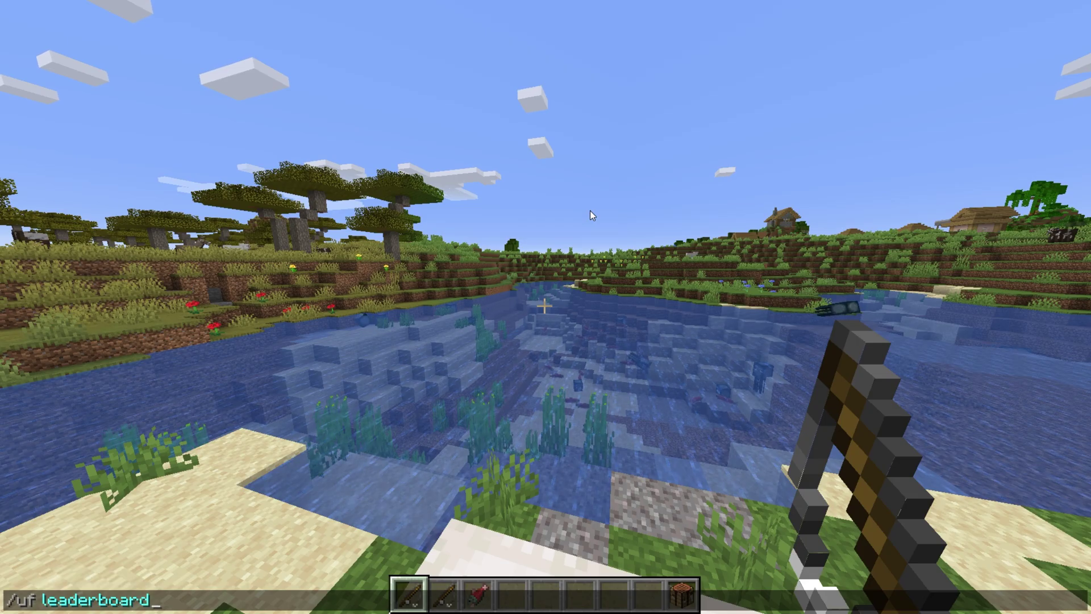
pyautogui.press('Return')
pyautogui.moveTo(497, 200)
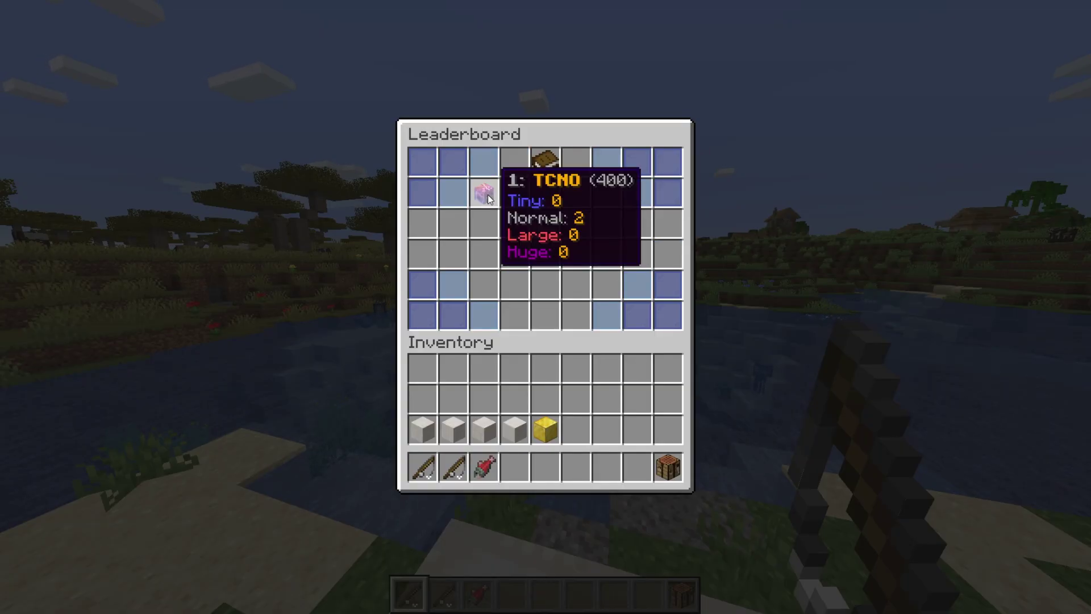
# - Give the player one Super_Worms bait with /uf give
pyautogui.press('Escape')
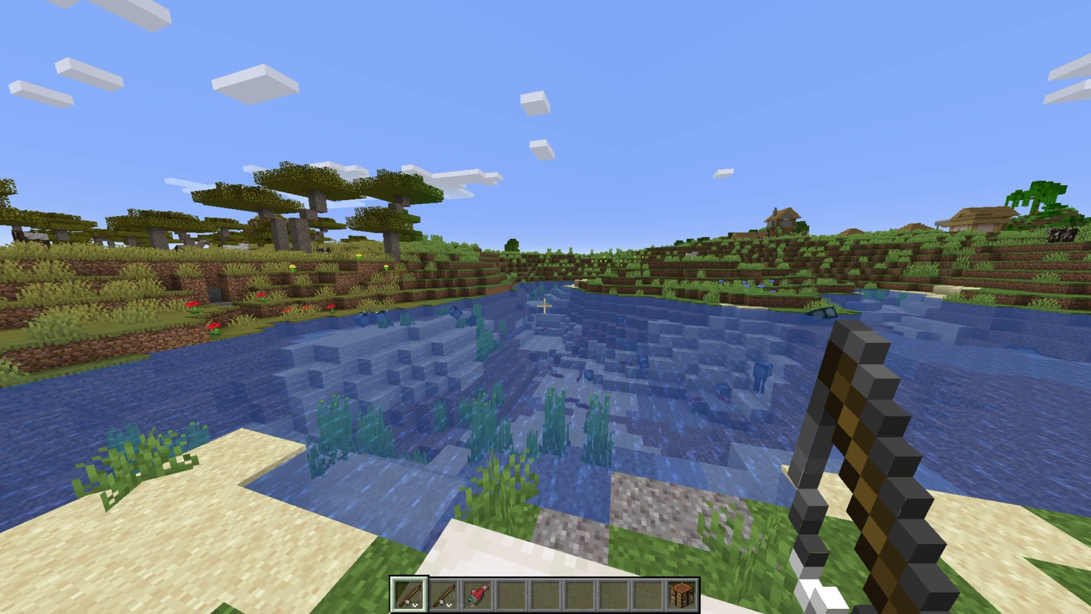
pyautogui.write('/uf')
pyautogui.press('Return')
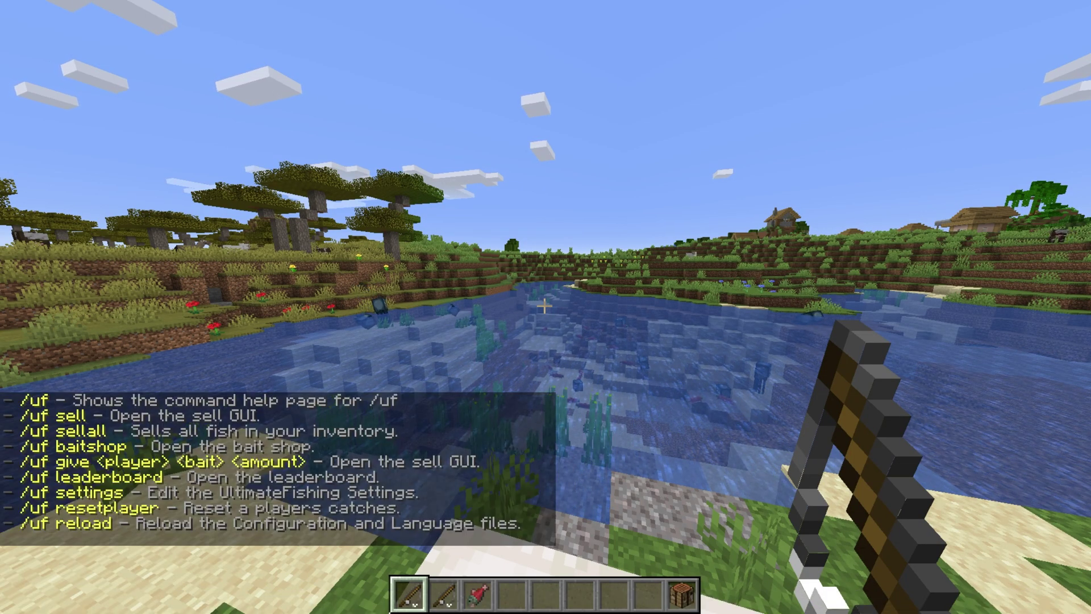
pyautogui.write('/uf give TCNO')
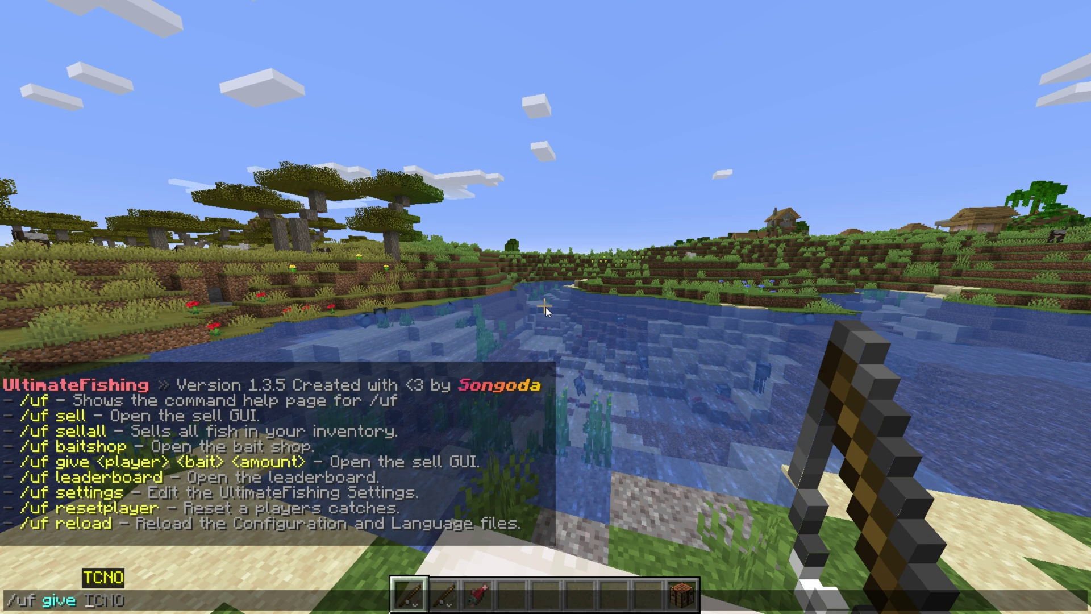
pyautogui.press('Tab')
pyautogui.write('1')
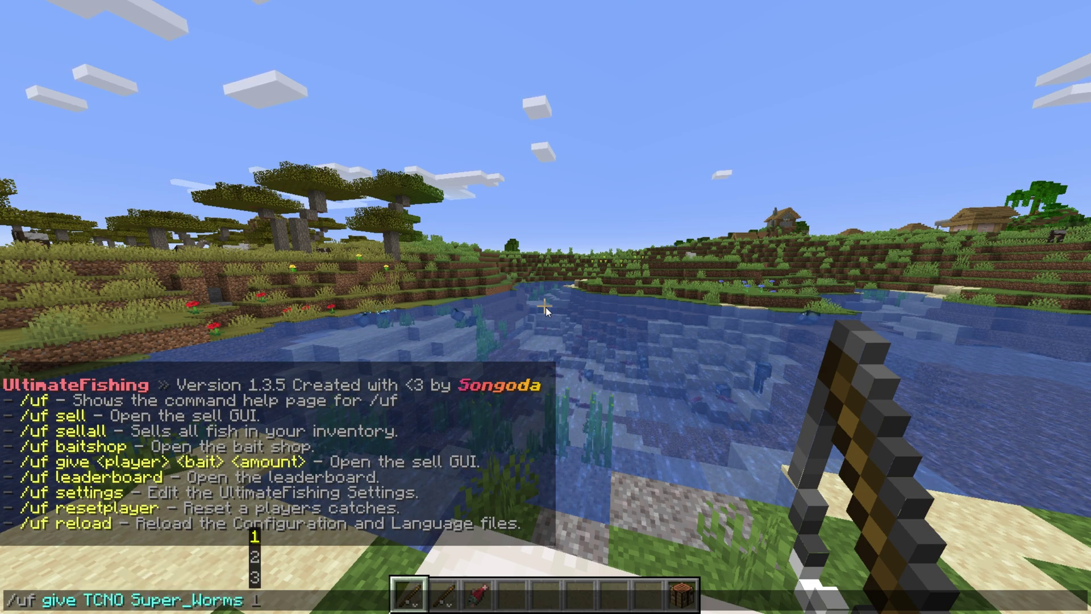
pyautogui.press('Return')
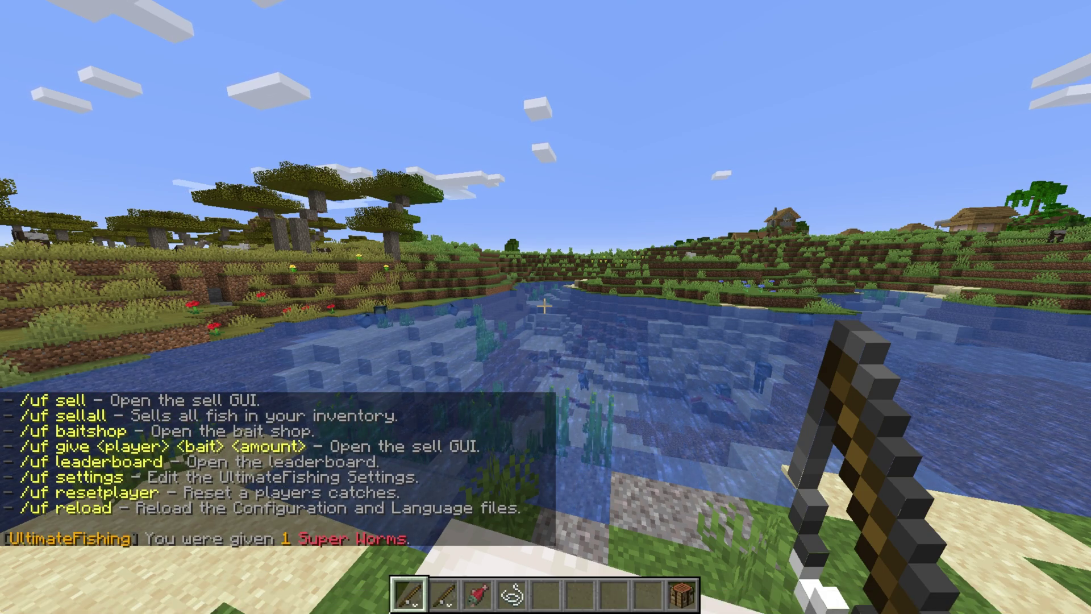
# - Discard a mistyped reset command and open then close the /uf settings menu
pyautogui.press('/')
pyautogui.write('uf reserplayer tono')
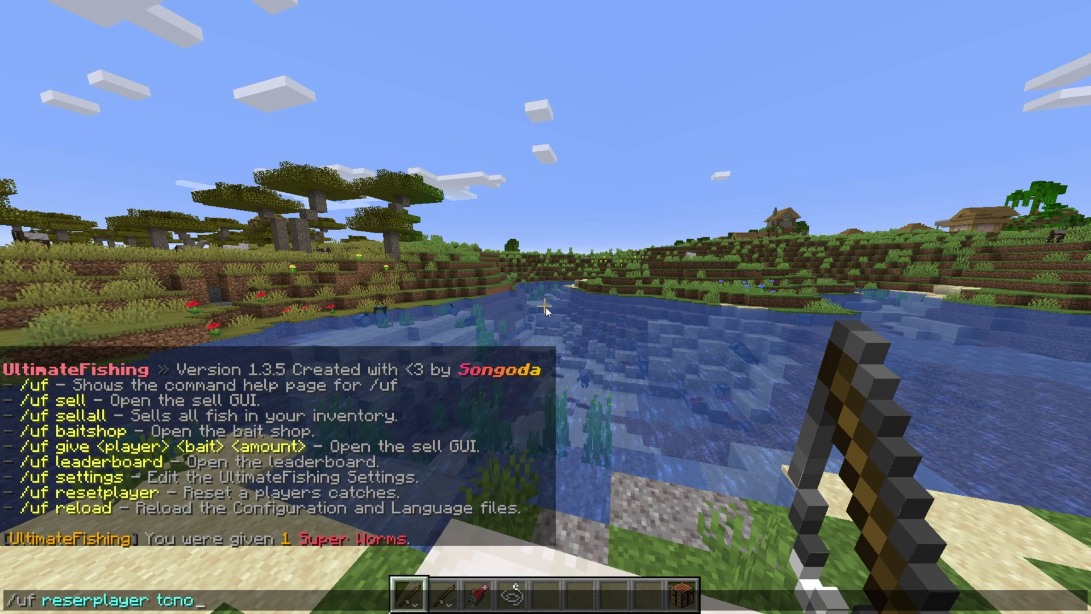
pyautogui.hotkey('ctrl', 'a')
pyautogui.press('BackSpace')
pyautogui.write('/uf settings')
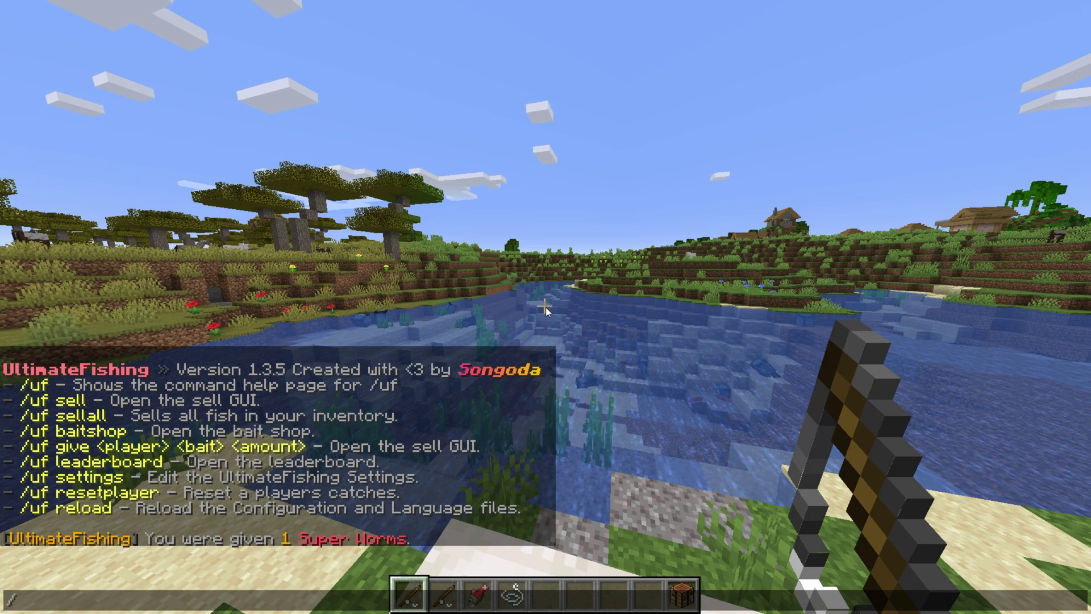
pyautogui.press('Return')
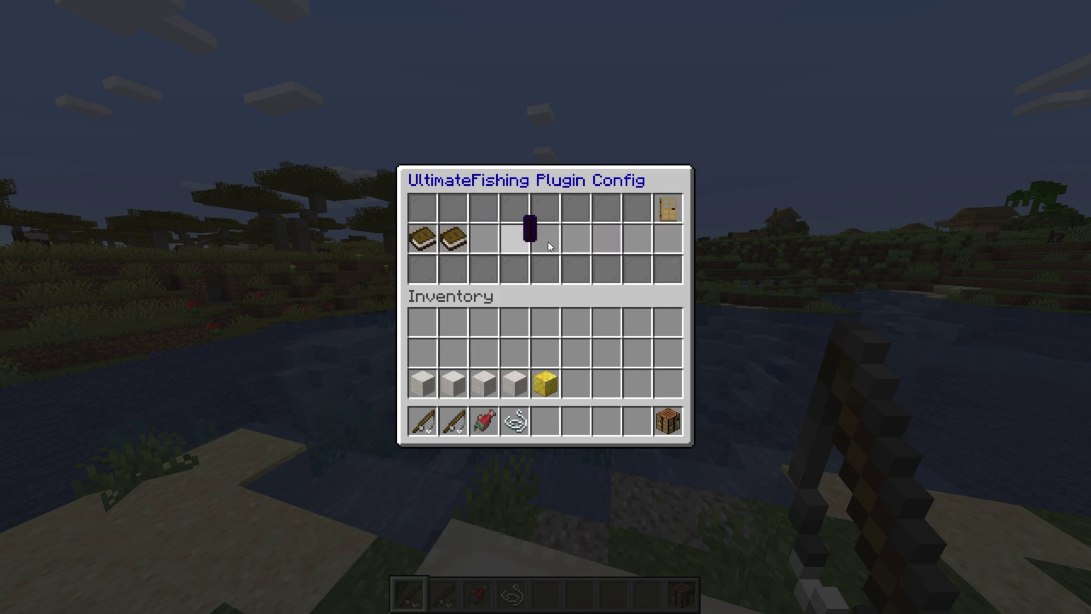
pyautogui.click(666, 208)
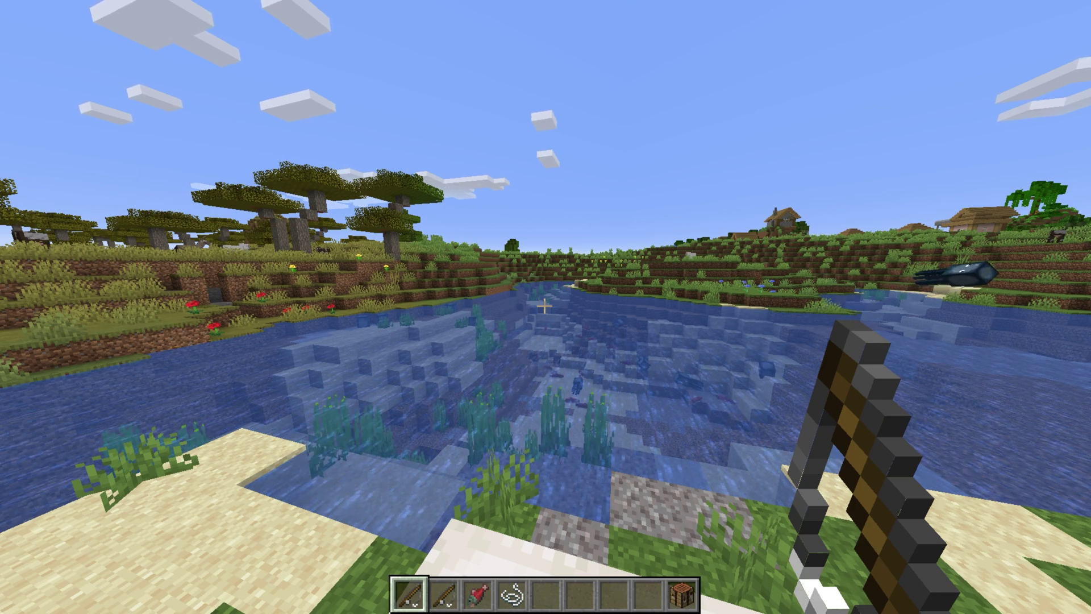
# - Reload the plugin with /uf reload and reopen the /uf settings menu
pyautogui.write('/uf reload')
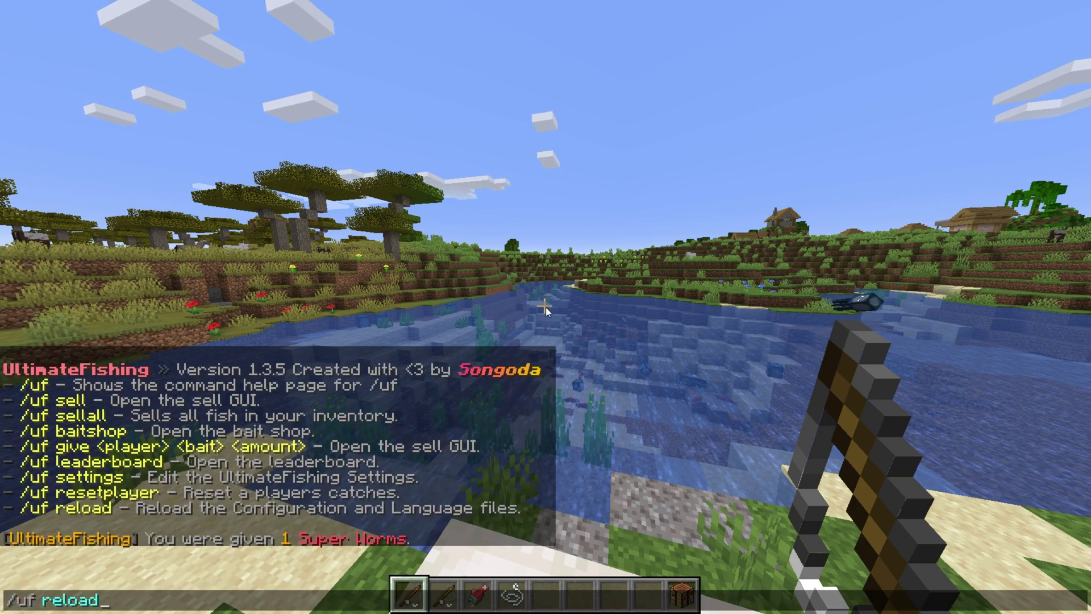
pyautogui.press('Return')
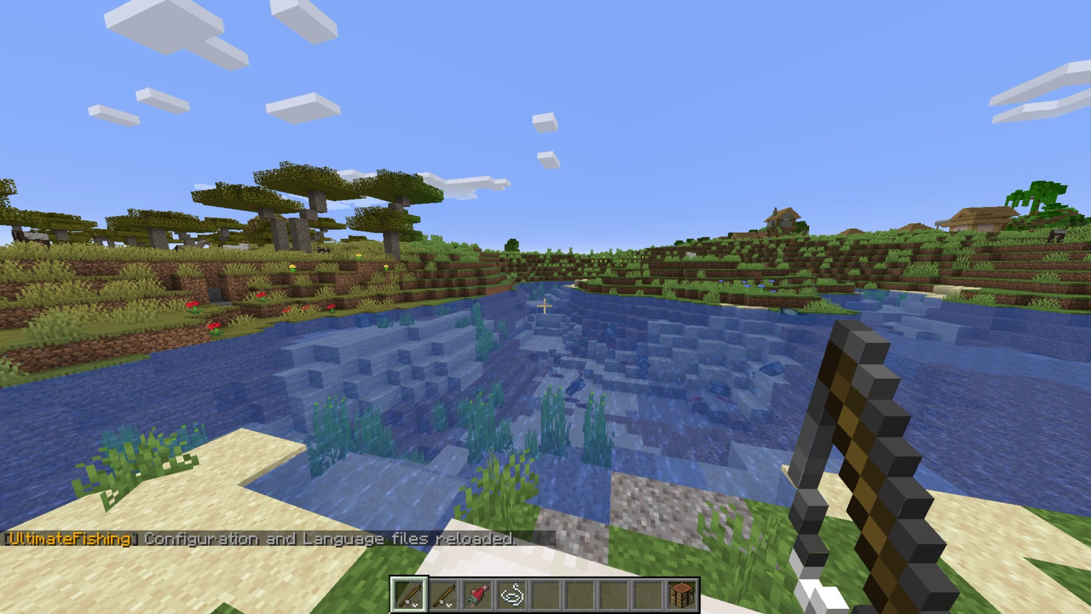
pyautogui.write('/uf settings')
pyautogui.press('Return')
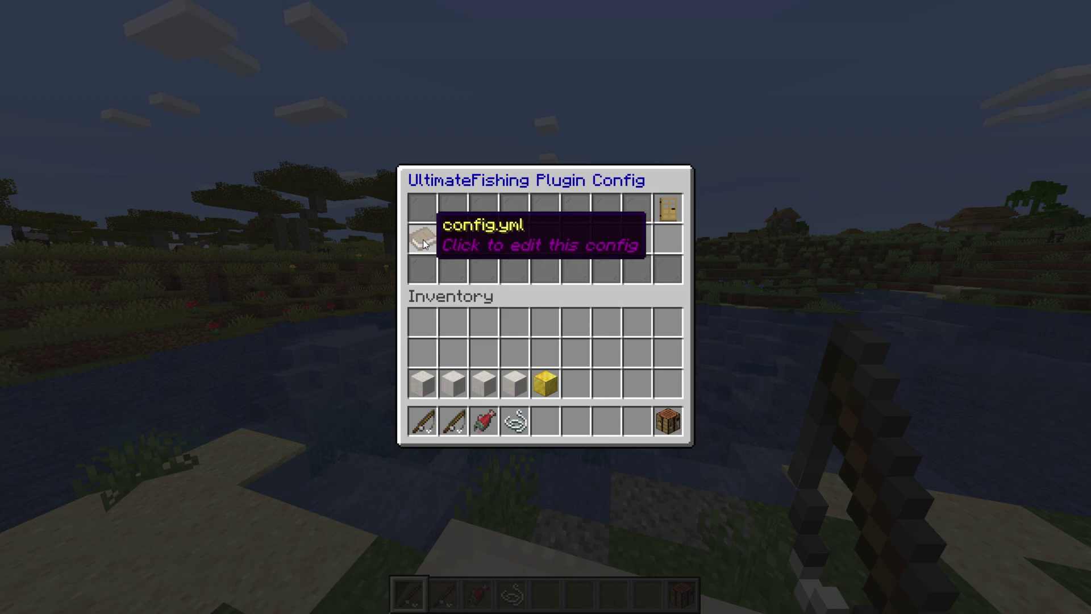
# - Set Default Critical Cast Chance to 100 in the config.yml GUI and save it
pyautogui.click(423, 239)
pyautogui.click(423, 240)
pyautogui.click(669, 209)
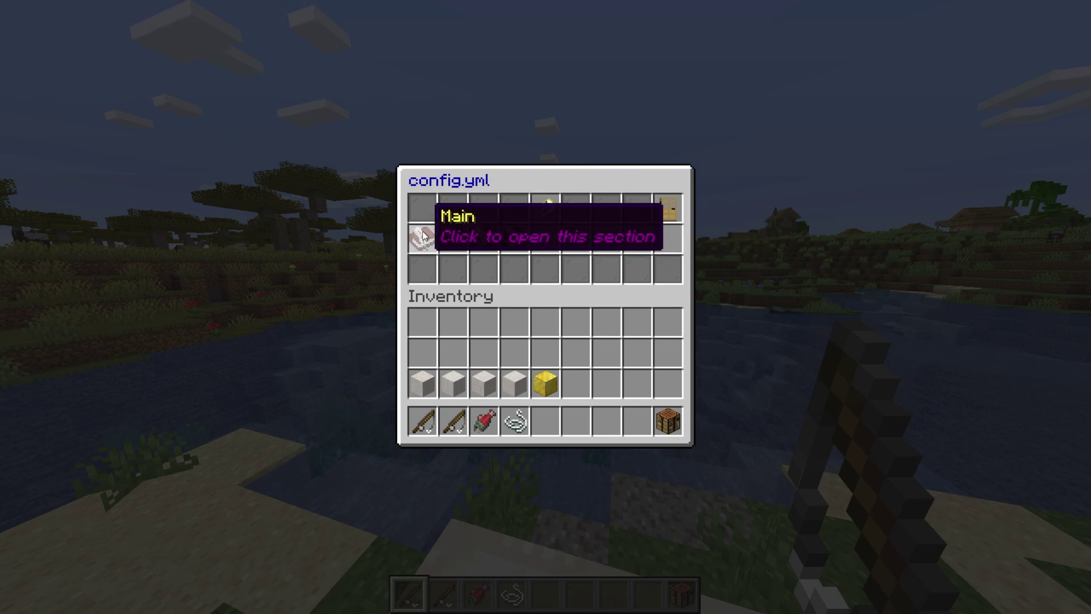
pyautogui.click(422, 237)
pyautogui.click(423, 238)
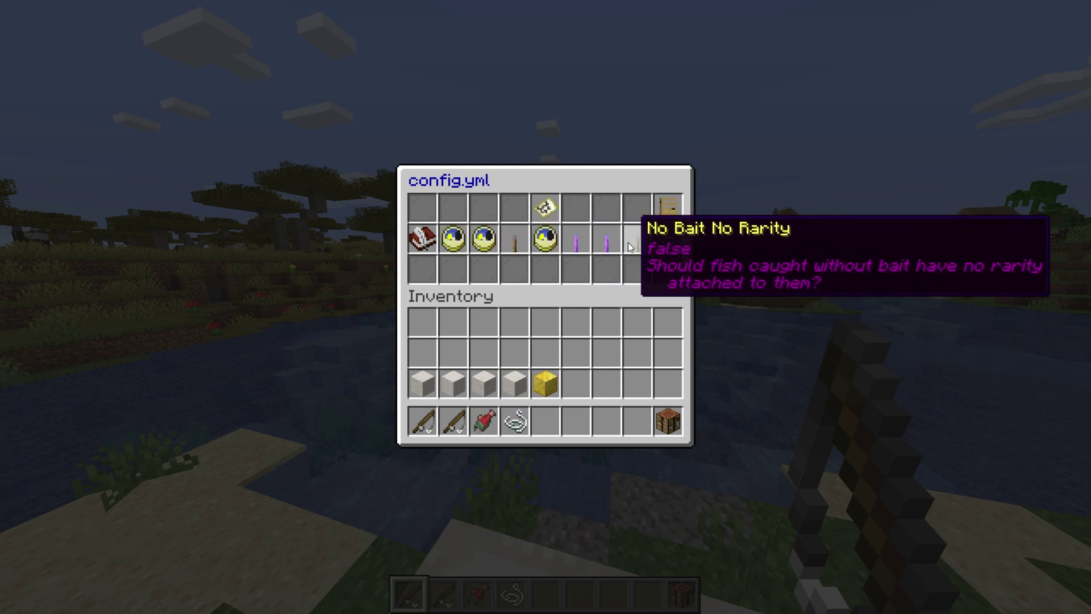
pyautogui.click(459, 240)
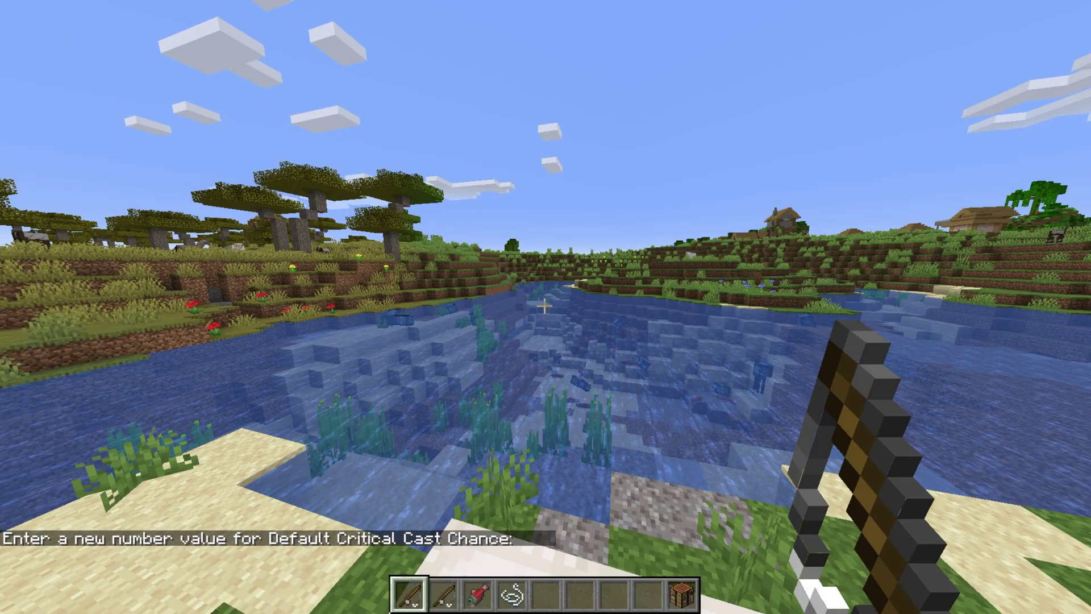
pyautogui.write('t')
pyautogui.write('100')
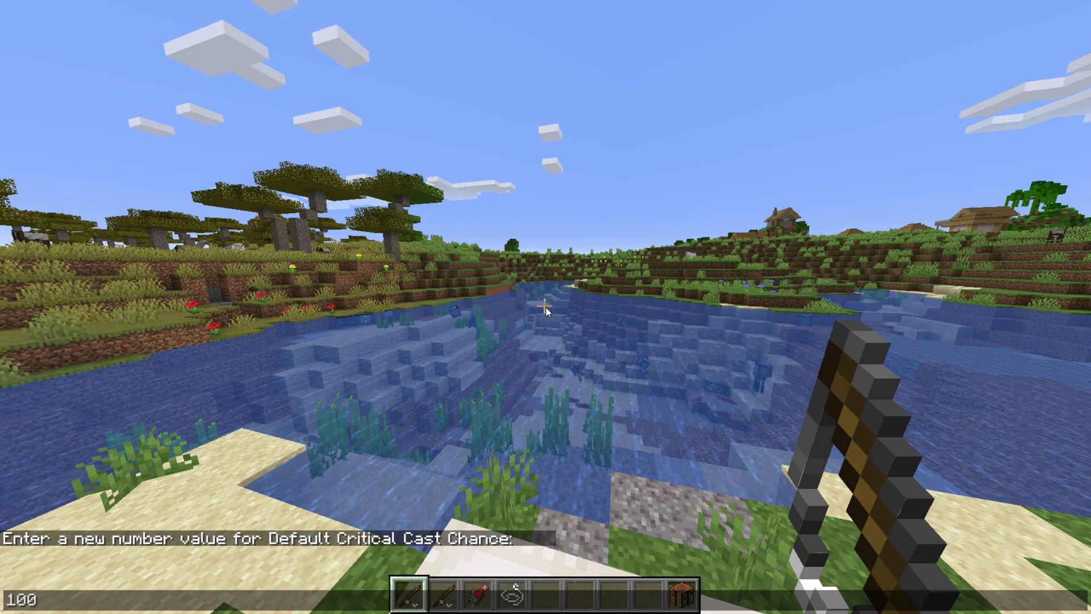
pyautogui.press('Return')
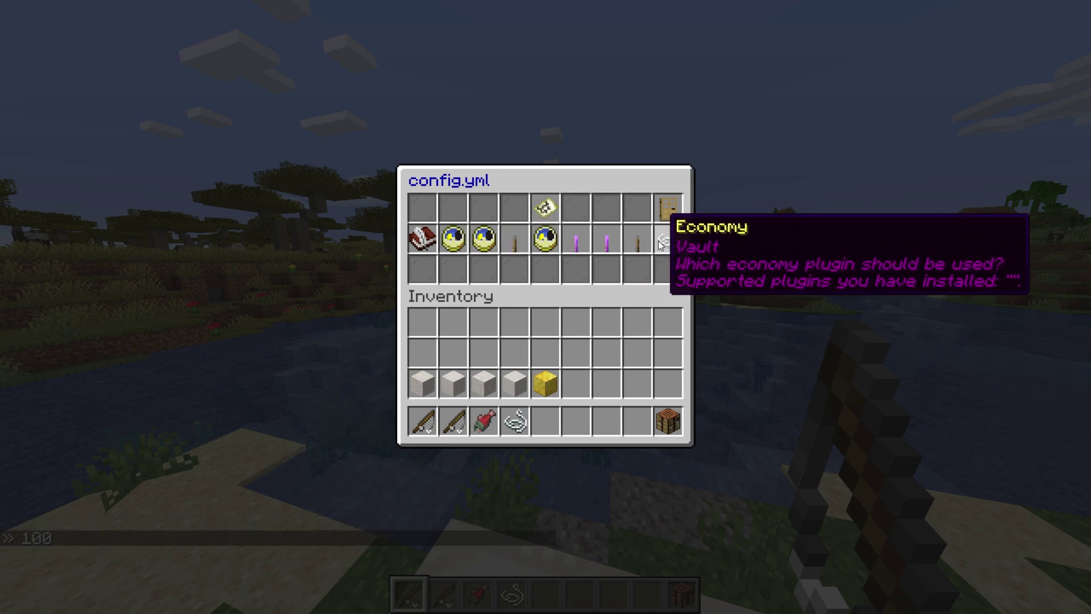
pyautogui.press('Escape')
pyautogui.rightClick(546, 307)
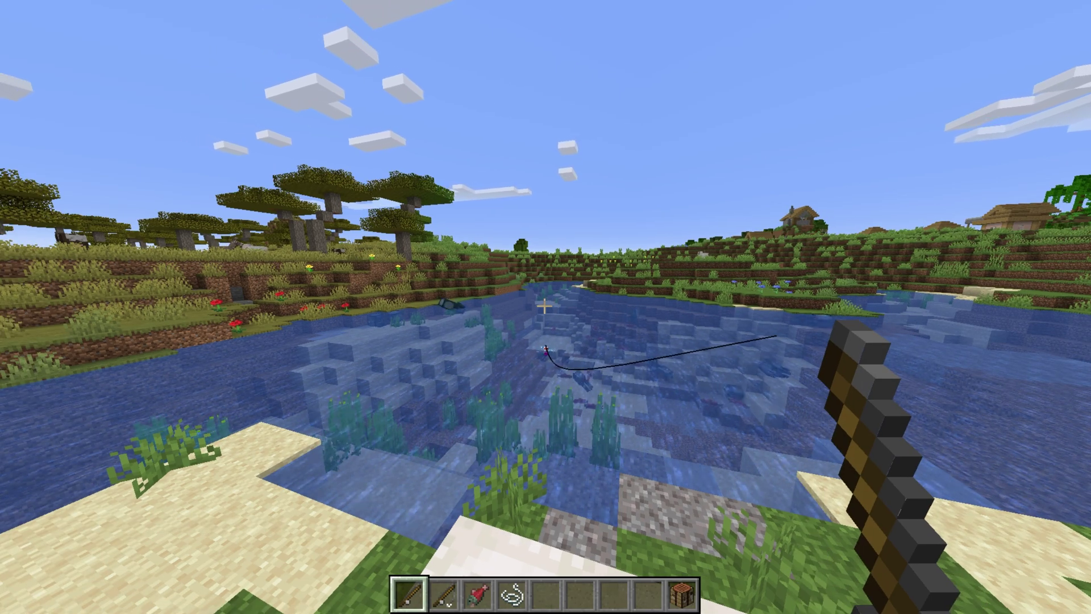
# - Reel in a salmon, check the inventory, and sell the fish with /uf sell for $119.97
pyautogui.rightClick(546, 307)
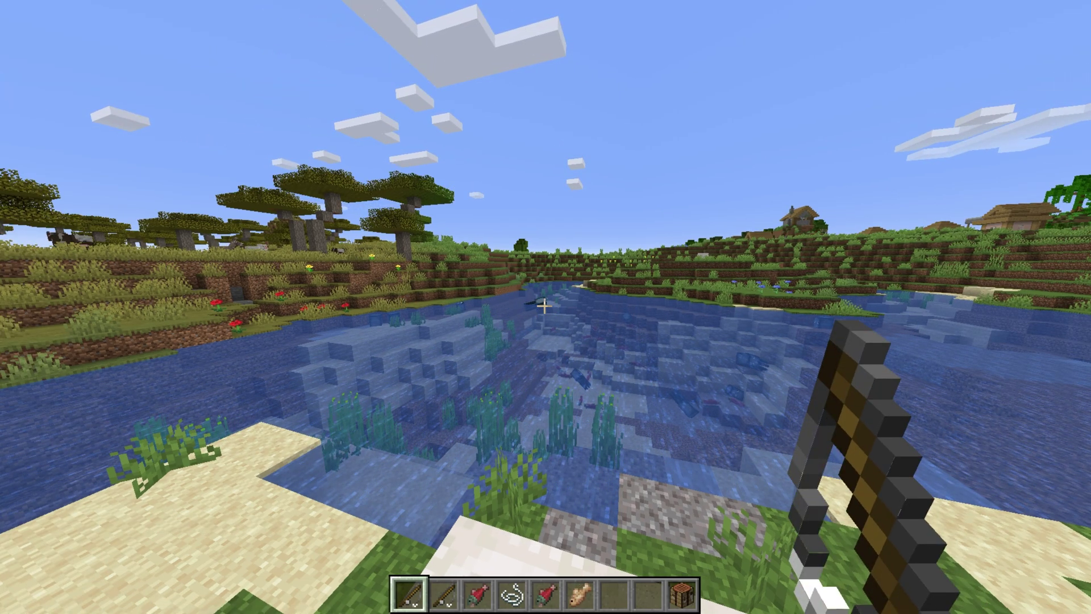
pyautogui.press('e')
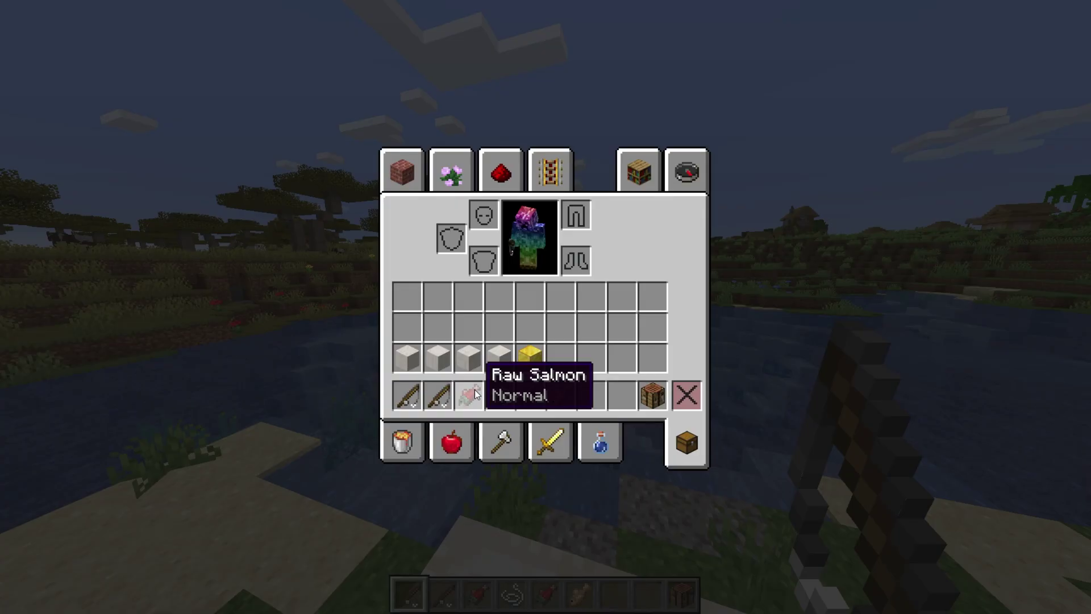
pyautogui.write('e/uf sellall')
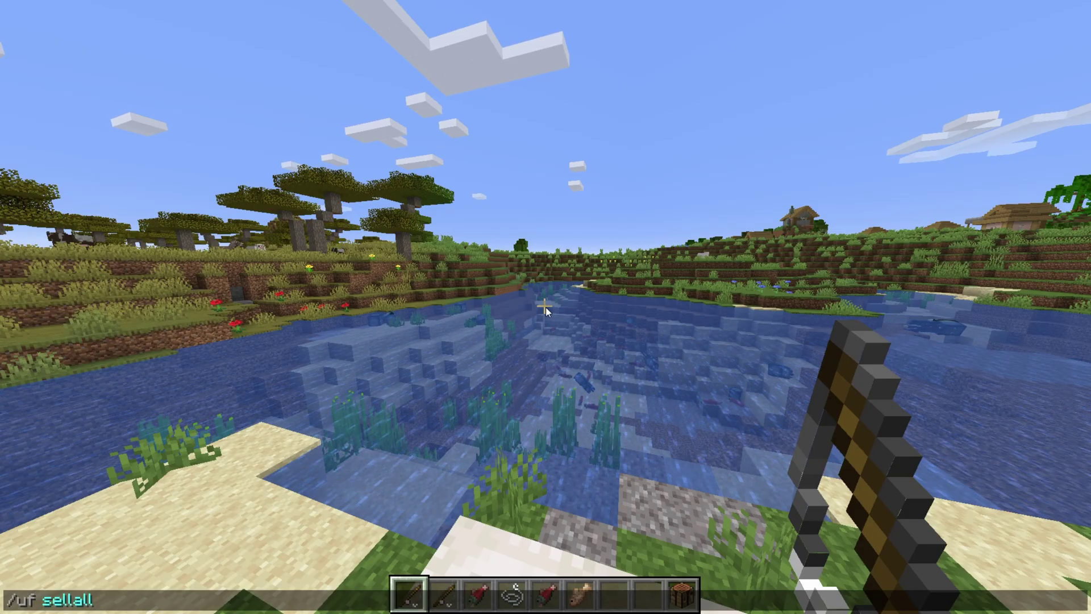
pyautogui.press('Return')
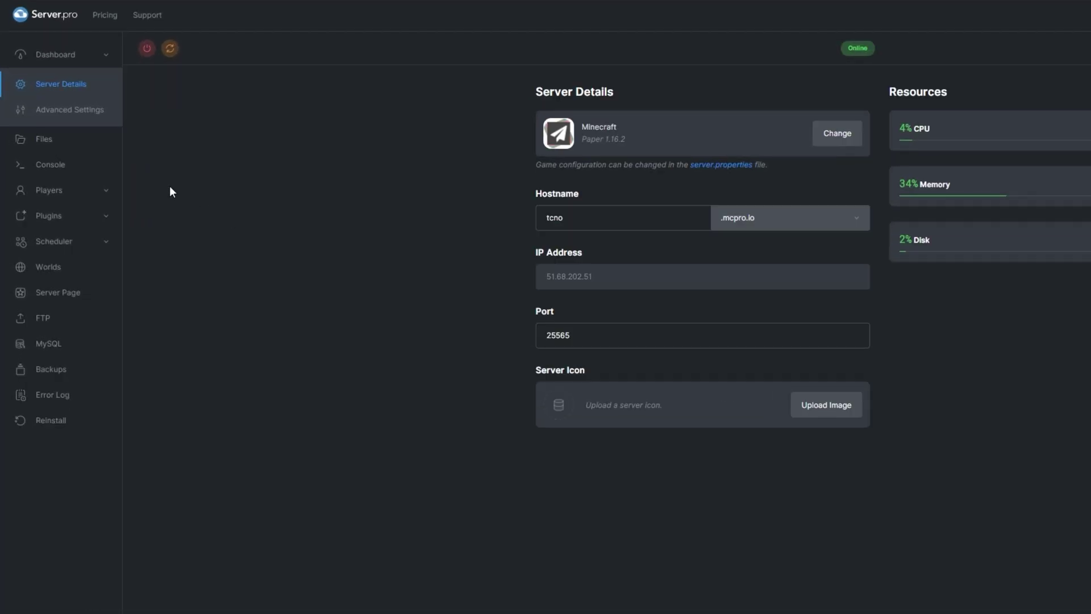
# - Browse plugins/UltimateFishing/locales and its .lang files, then return to UltimateFishing
pyautogui.click(57, 120)
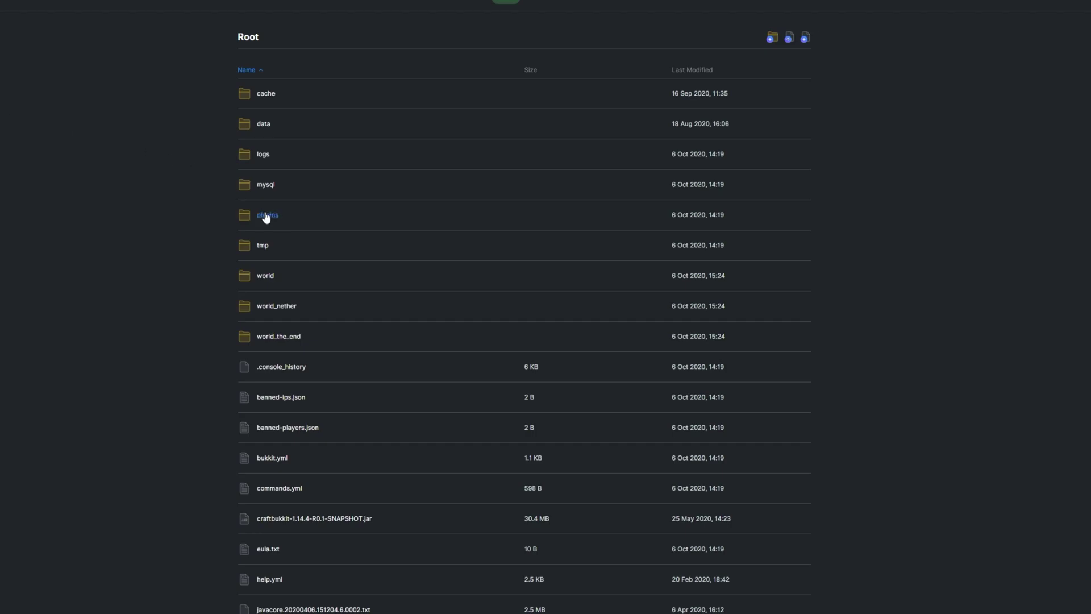
pyautogui.click(266, 216)
pyautogui.click(281, 184)
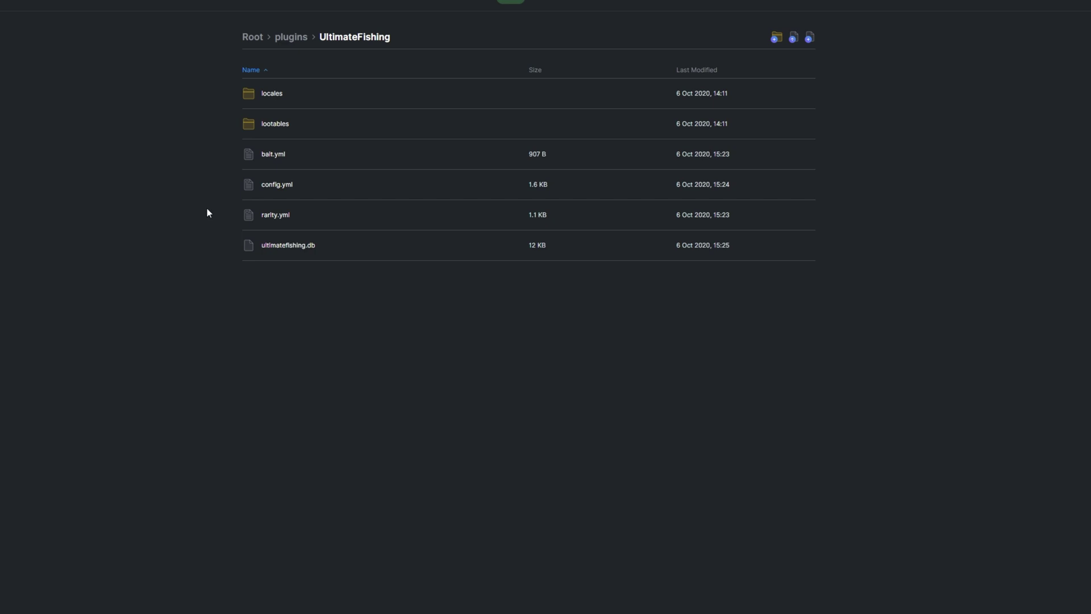
pyautogui.click(268, 96)
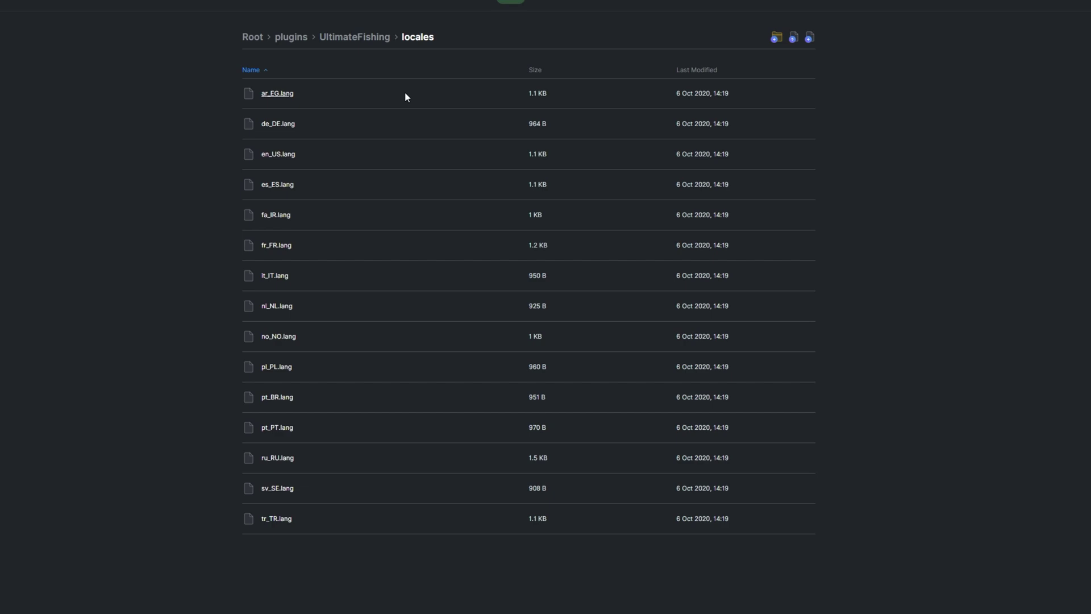
pyautogui.hotkey('alt', 'Left')
# - Open lootables/normal.json and review its loot table, including COD at 51.0 chance
pyautogui.click(268, 126)
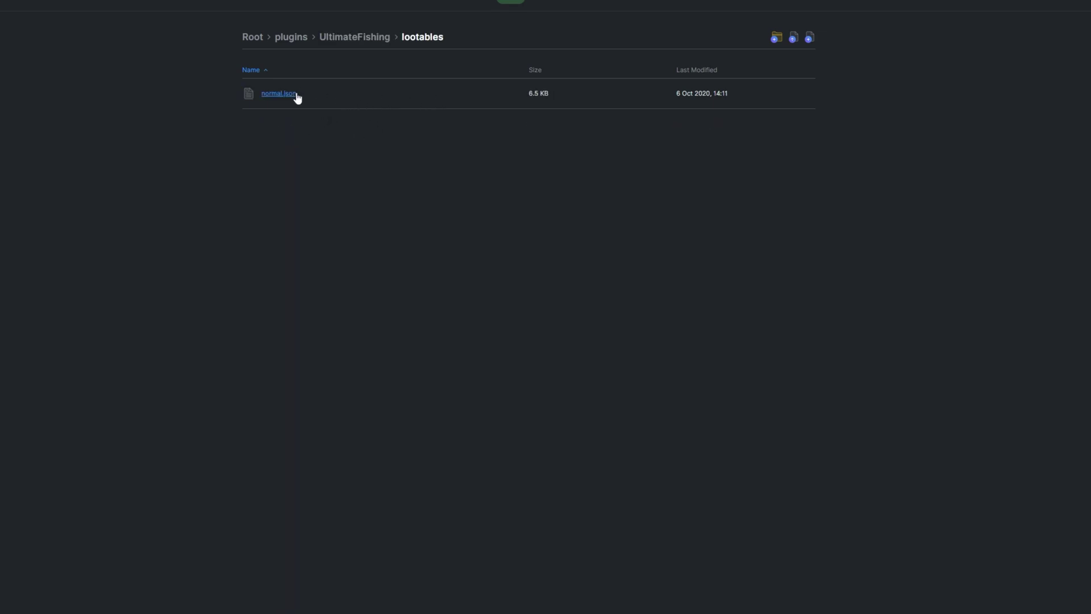
pyautogui.click(296, 95)
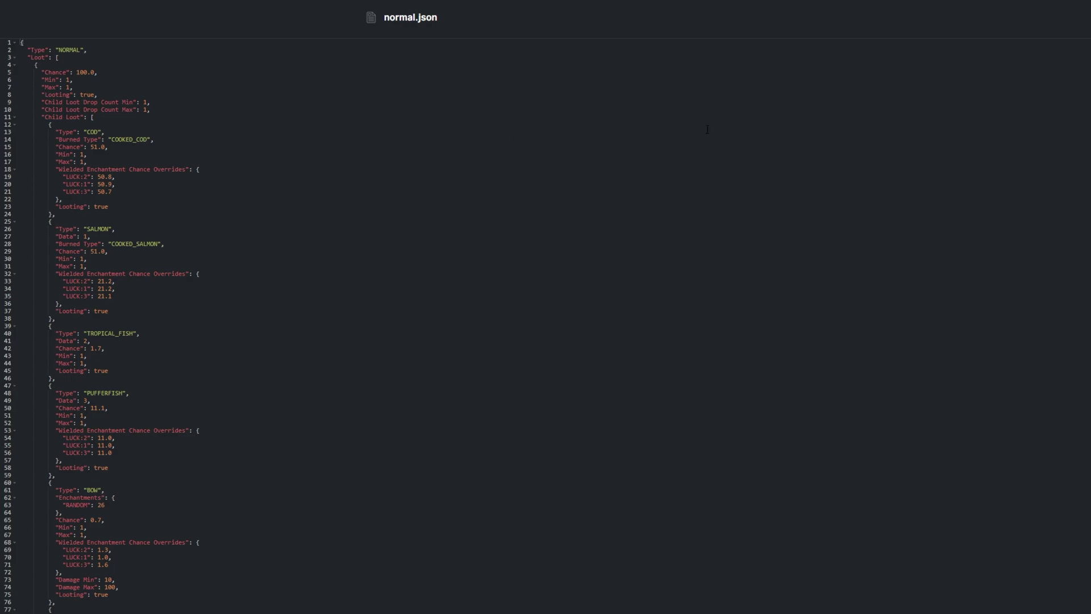
pyautogui.scroll(-20, 97, 327)
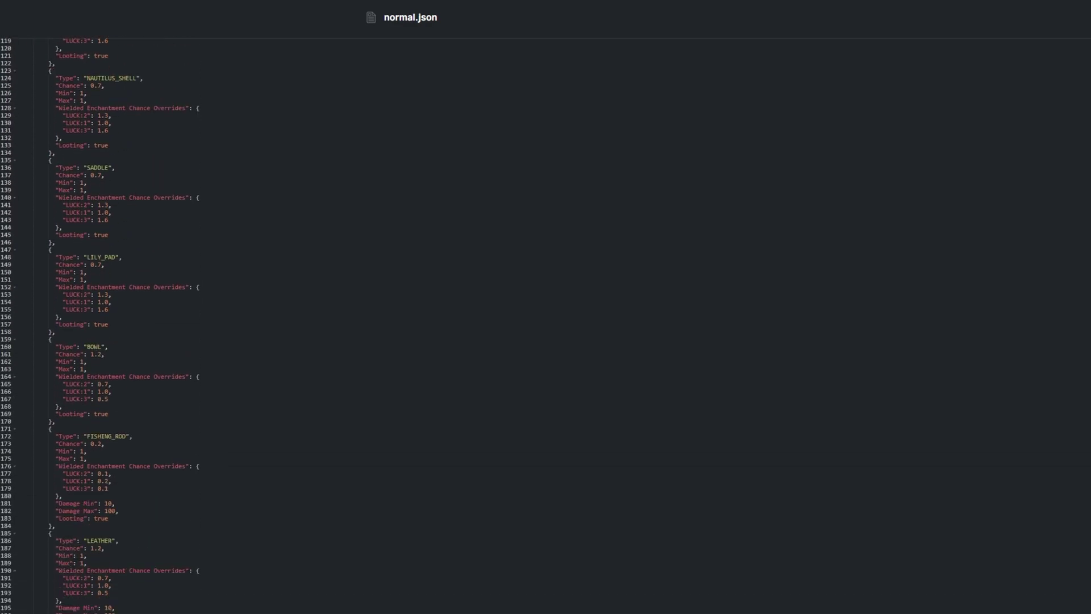
pyautogui.scroll(20, 97, 326)
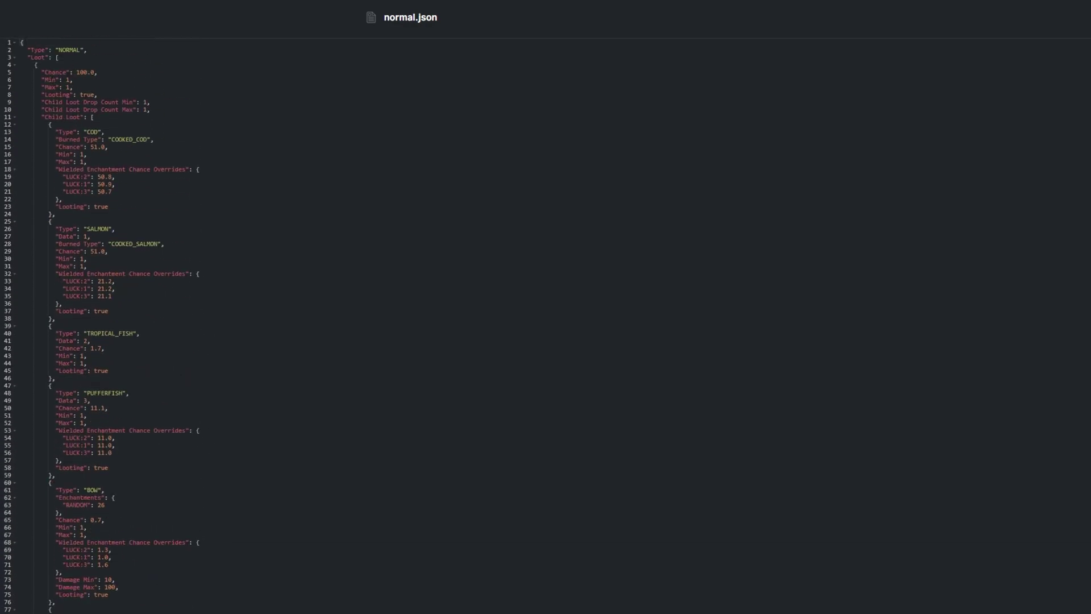
pyautogui.moveTo(126, 71); pyautogui.dragTo(21, 72)
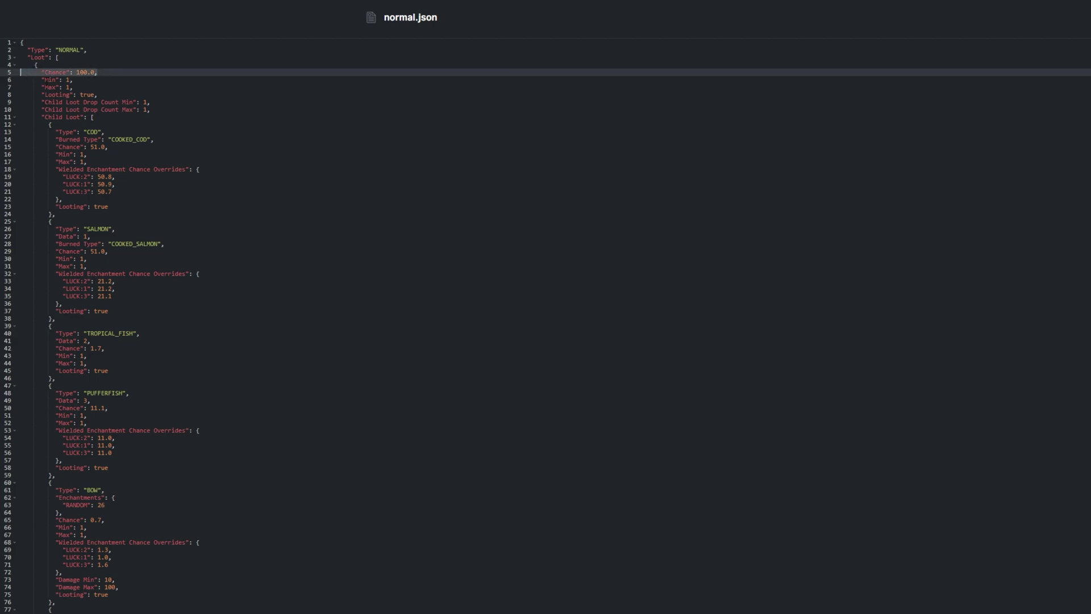
pyautogui.click(115, 132)
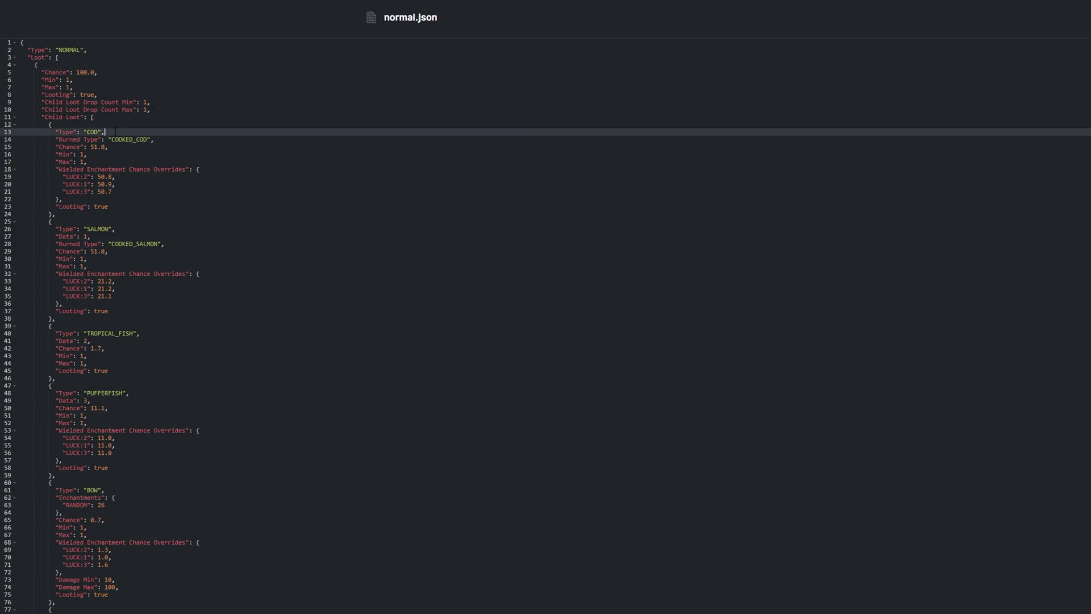
pyautogui.click(167, 138)
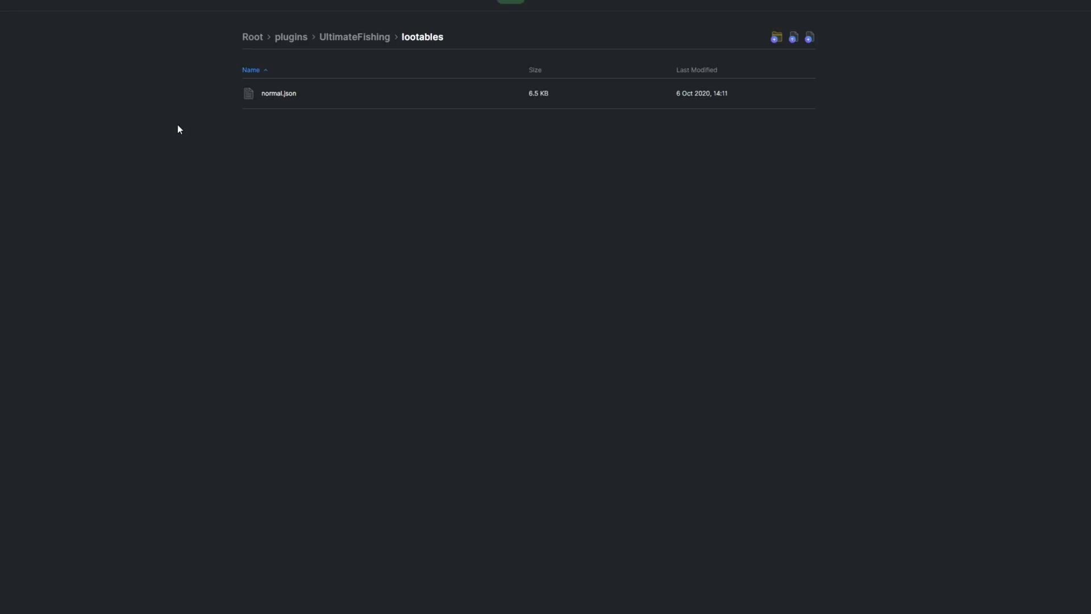
# - Open bait.yml and point out the Worms, Ultra Worms and Super Worms entries
pyautogui.hotkey('alt', 'Left')
pyautogui.click(281, 155)
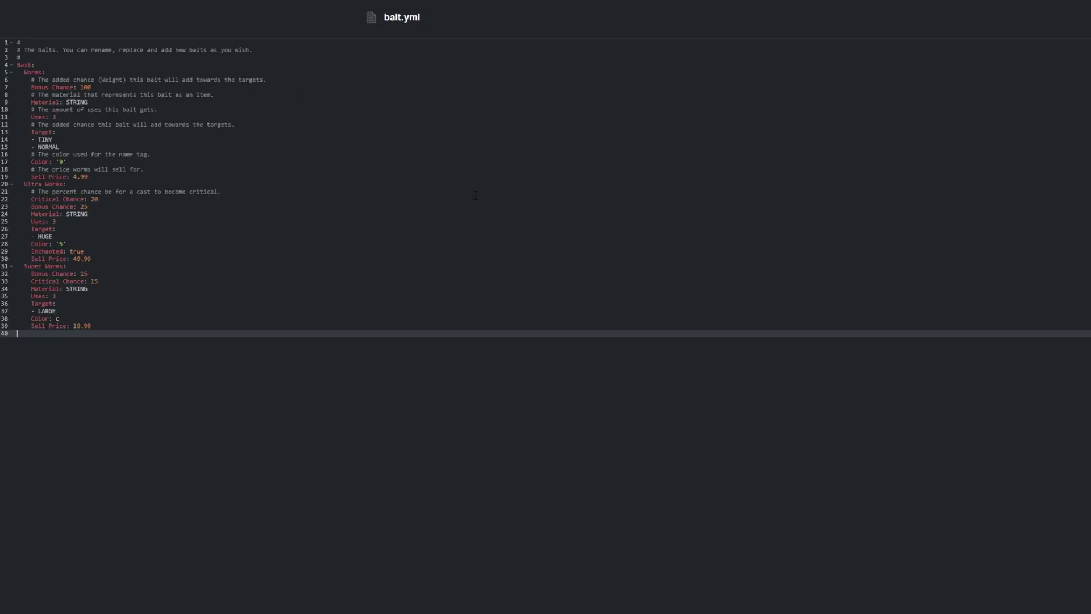
pyautogui.click(47, 72)
pyautogui.click(85, 185)
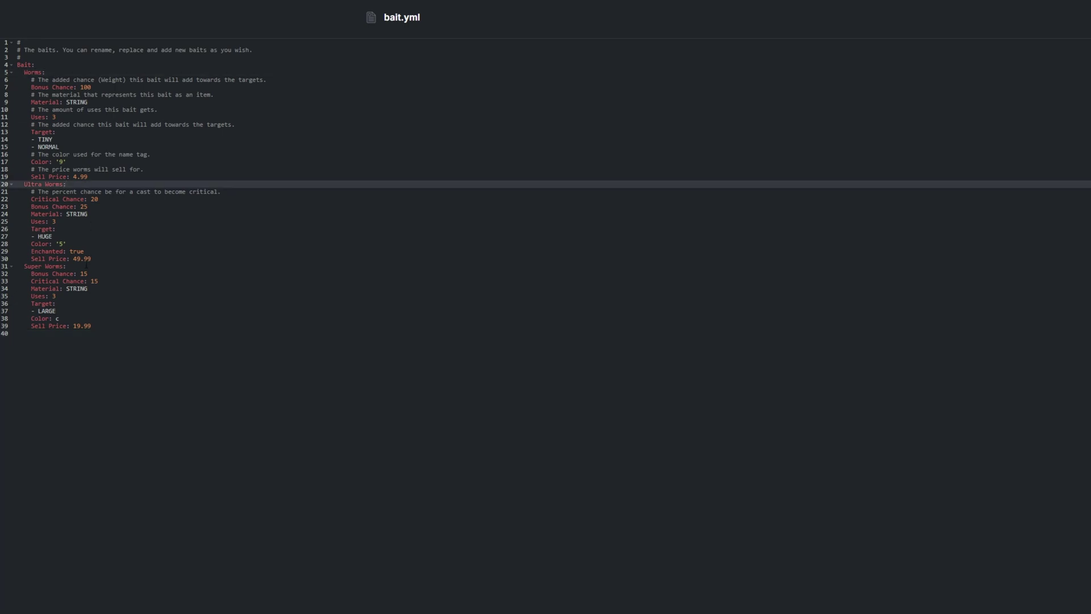
pyautogui.click(86, 265)
# - Review bait bonus chances 100, 25 and 15 and their materials, then return to the folder
pyautogui.click(108, 87)
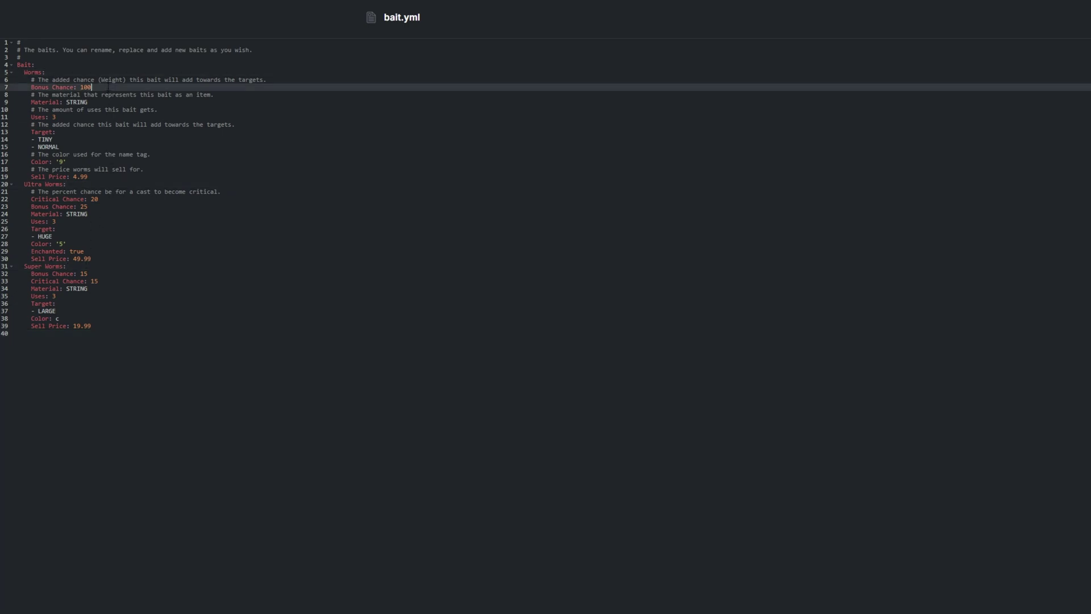
pyautogui.click(98, 102)
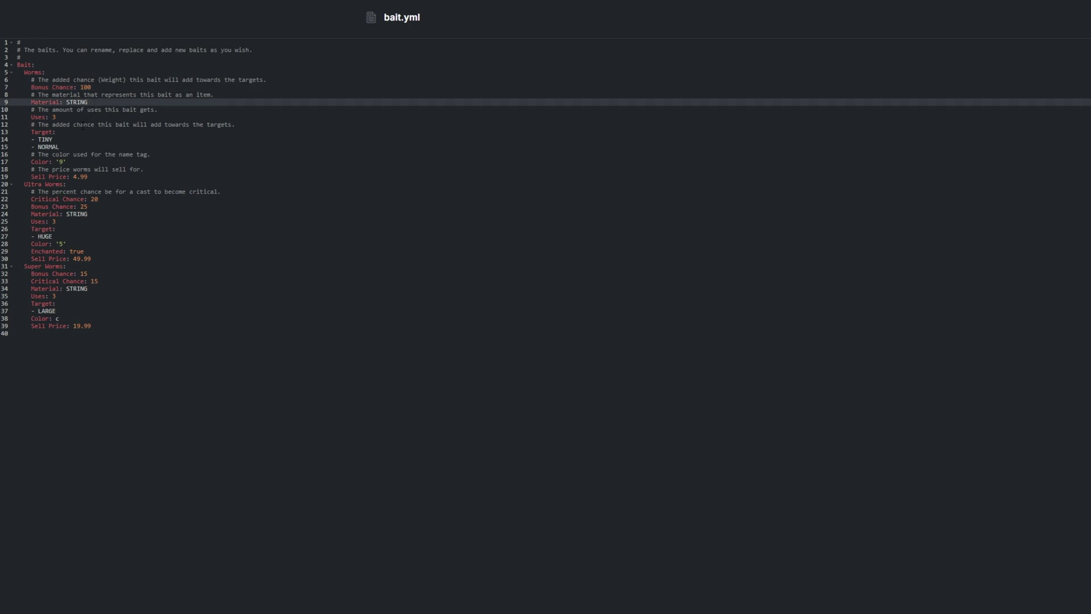
pyautogui.click(110, 206)
pyautogui.click(113, 215)
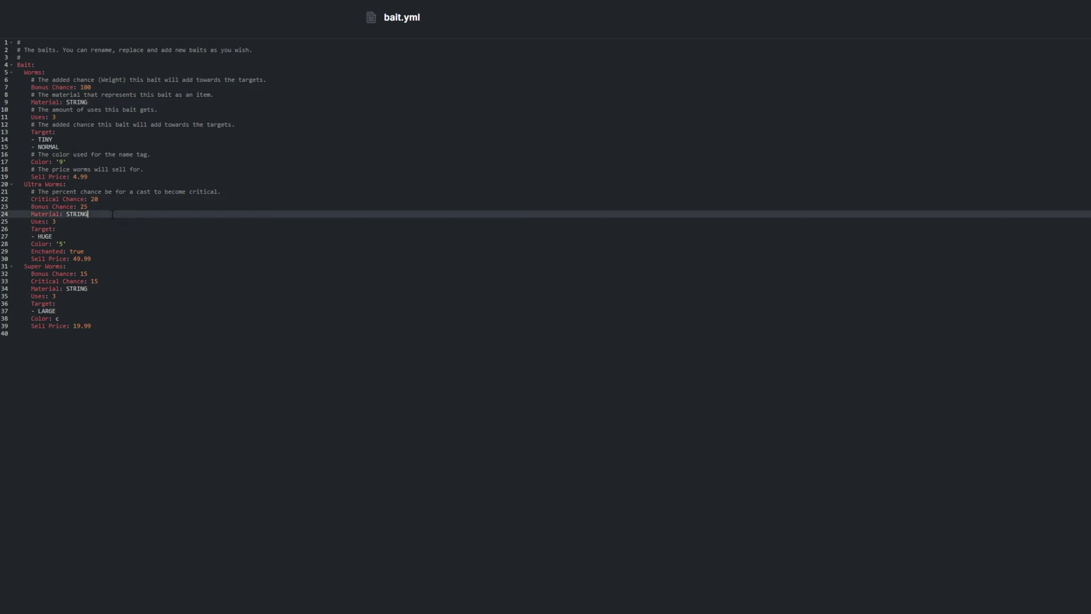
pyautogui.click(123, 273)
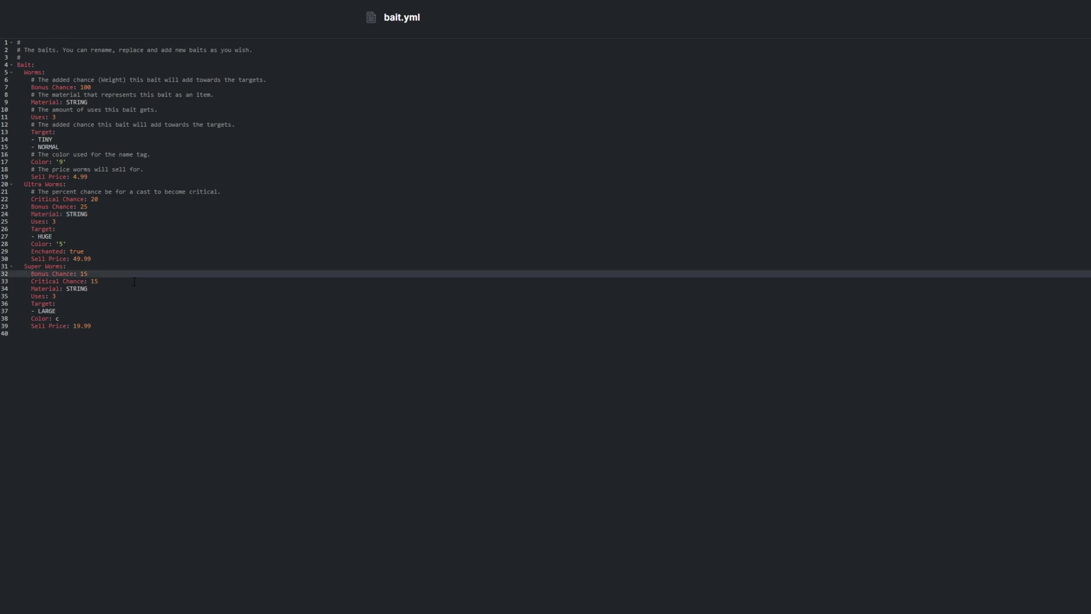
pyautogui.click(134, 281)
pyautogui.click(134, 289)
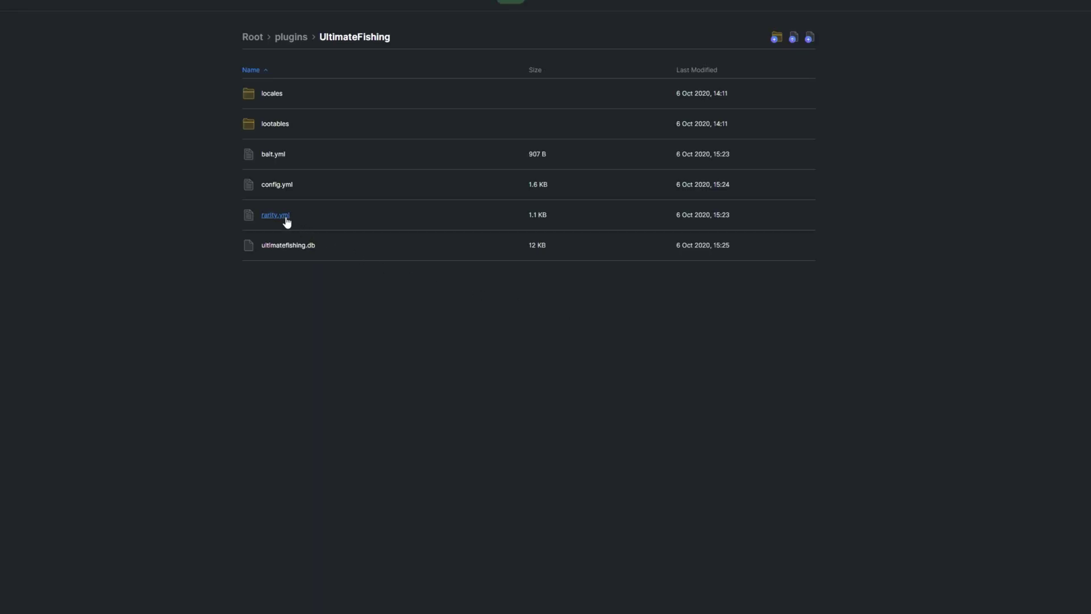
pyautogui.click(276, 215)
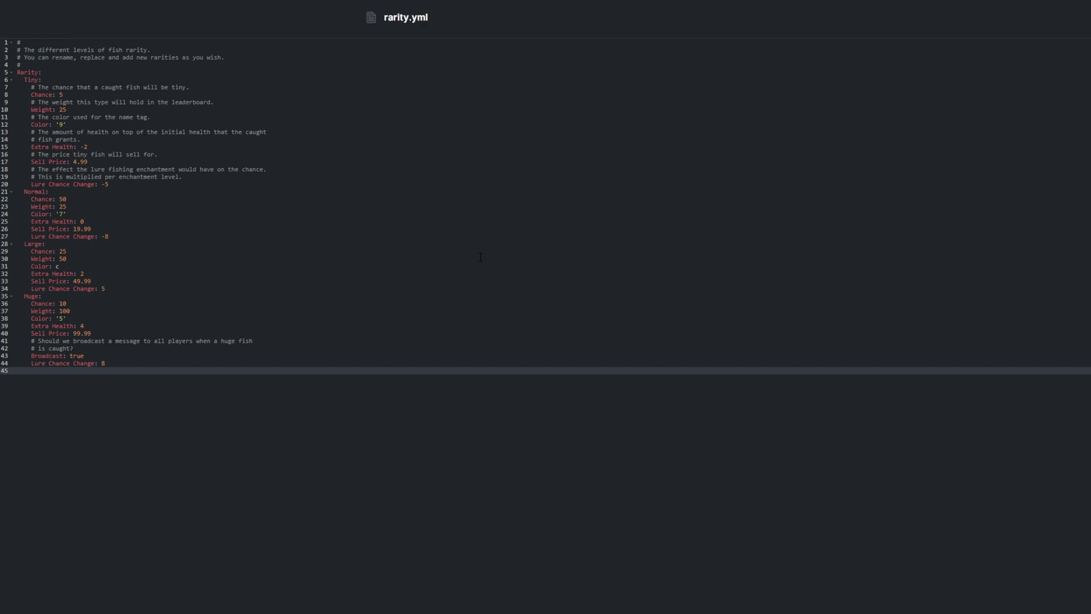
pyautogui.click(57, 192)
pyautogui.click(57, 244)
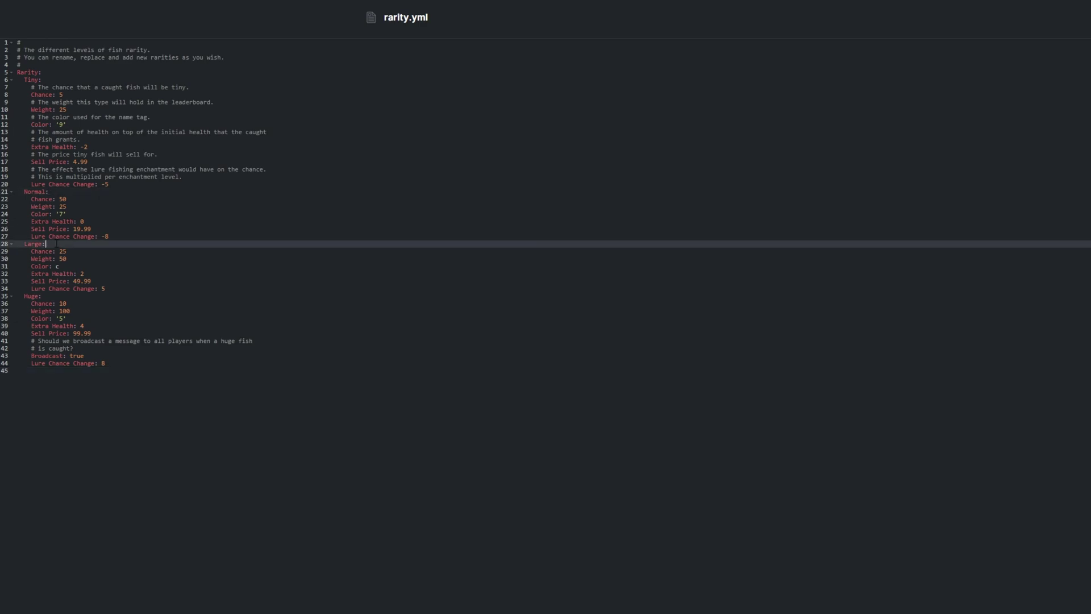
pyautogui.click(56, 296)
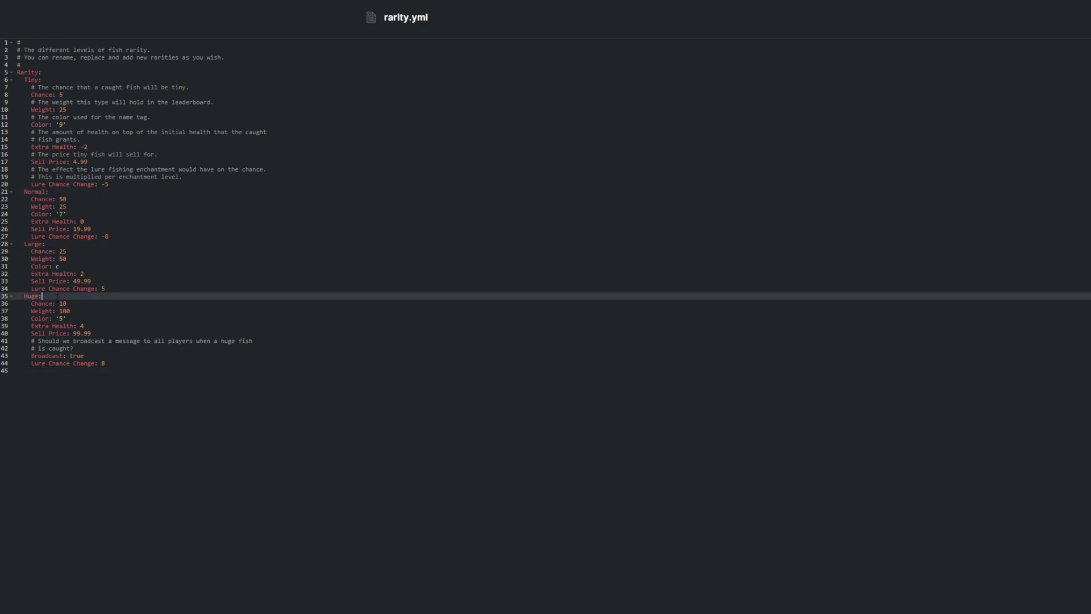
pyautogui.click(77, 95)
pyautogui.click(80, 110)
pyautogui.click(86, 125)
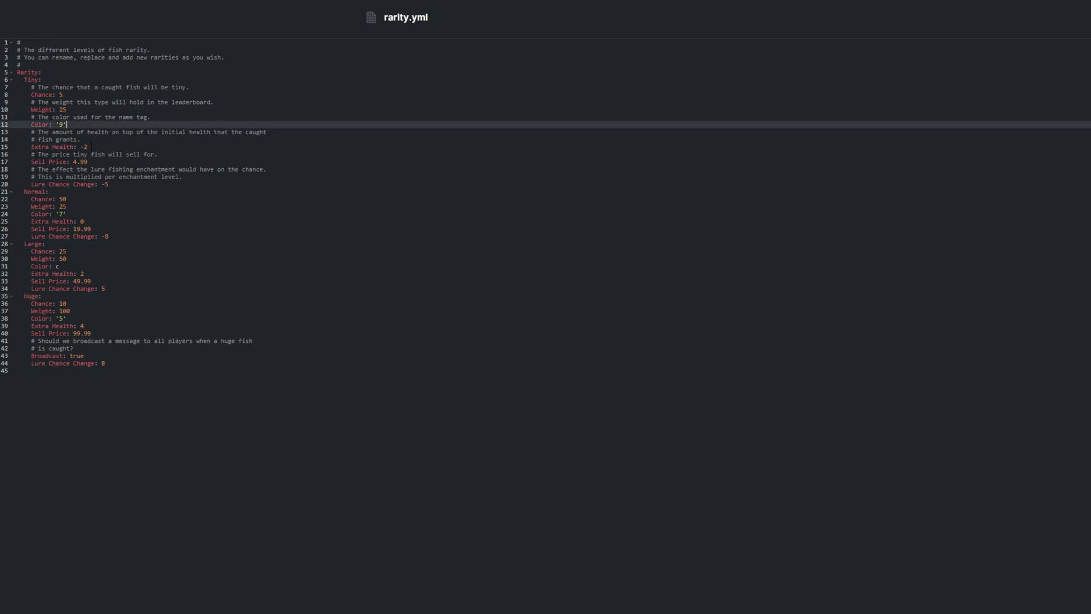
pyautogui.click(92, 147)
pyautogui.click(97, 162)
pyautogui.click(109, 184)
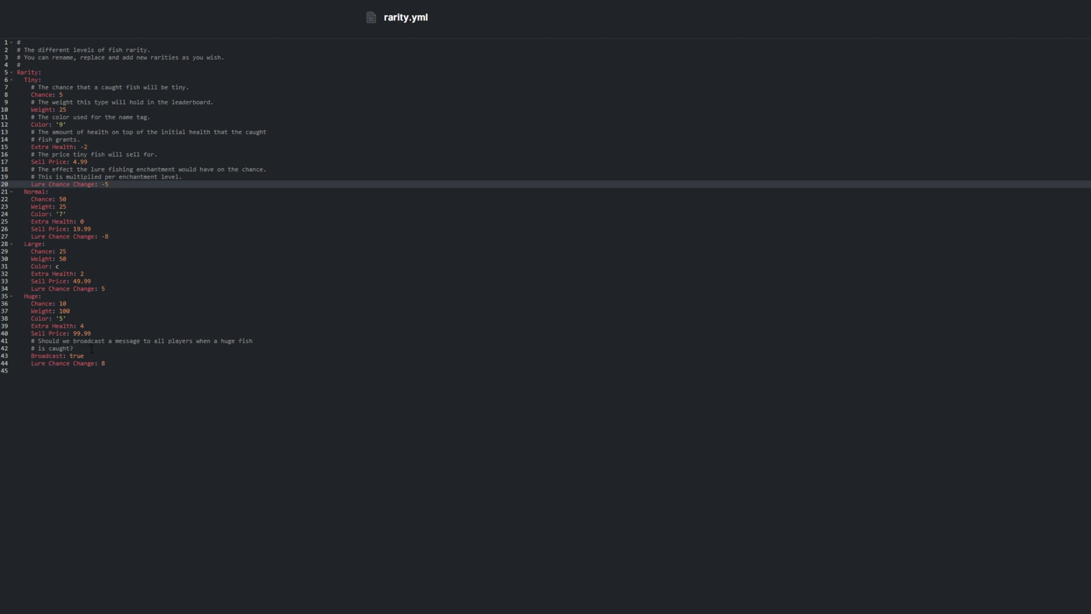
pyautogui.moveTo(17, 371); pyautogui.dragTo(17, 341)
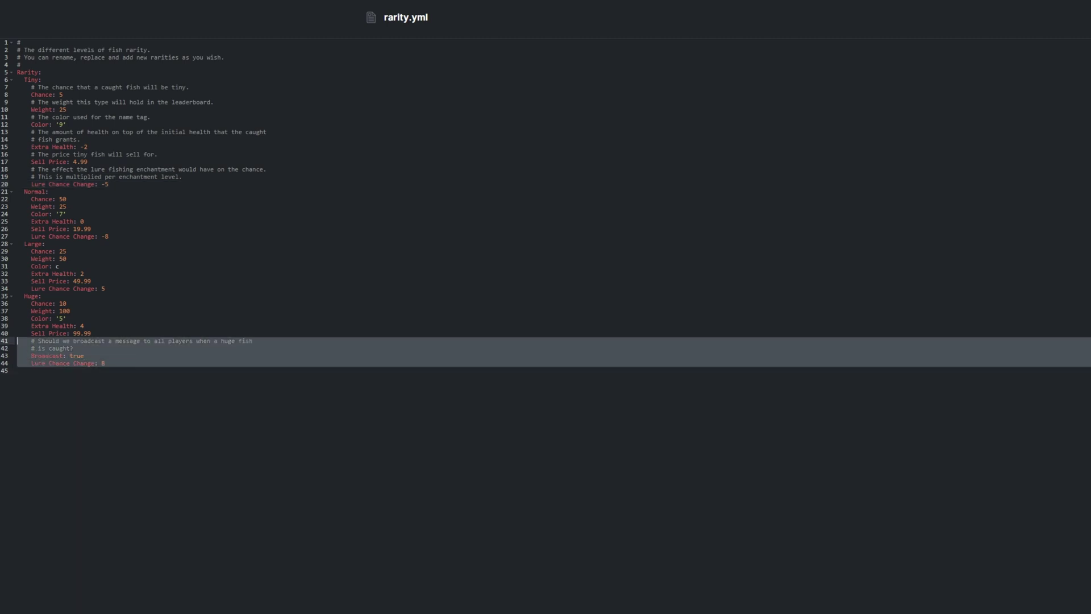
pyautogui.click(145, 378)
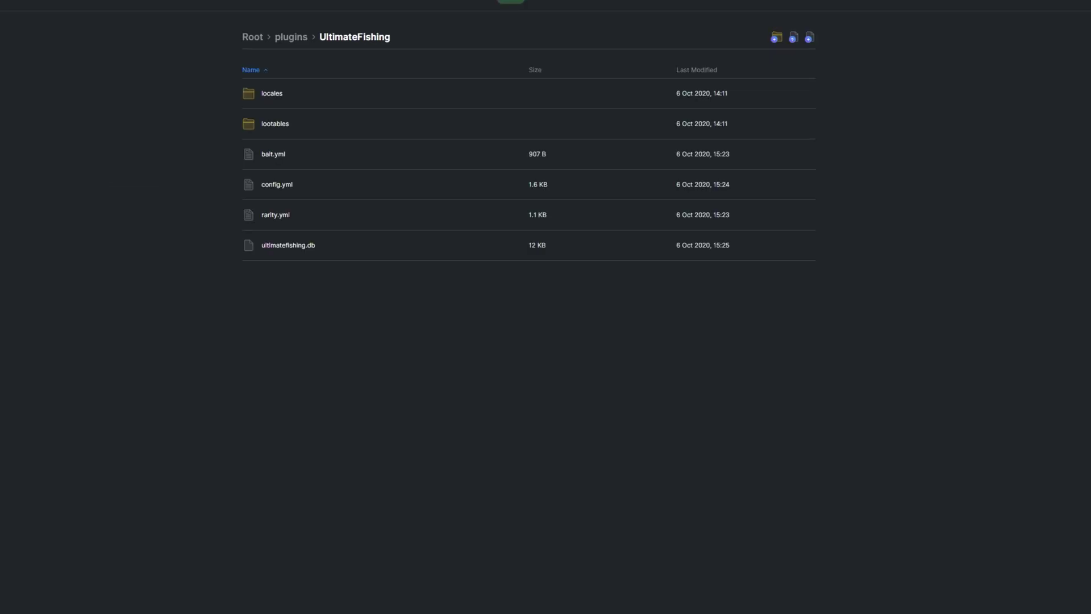
pyautogui.click(296, 250)
# - Open config.yml and review critical cast chance 100, cooldown 30, bite bell, Bait On Rod and Vault economy
pyautogui.click(289, 185)
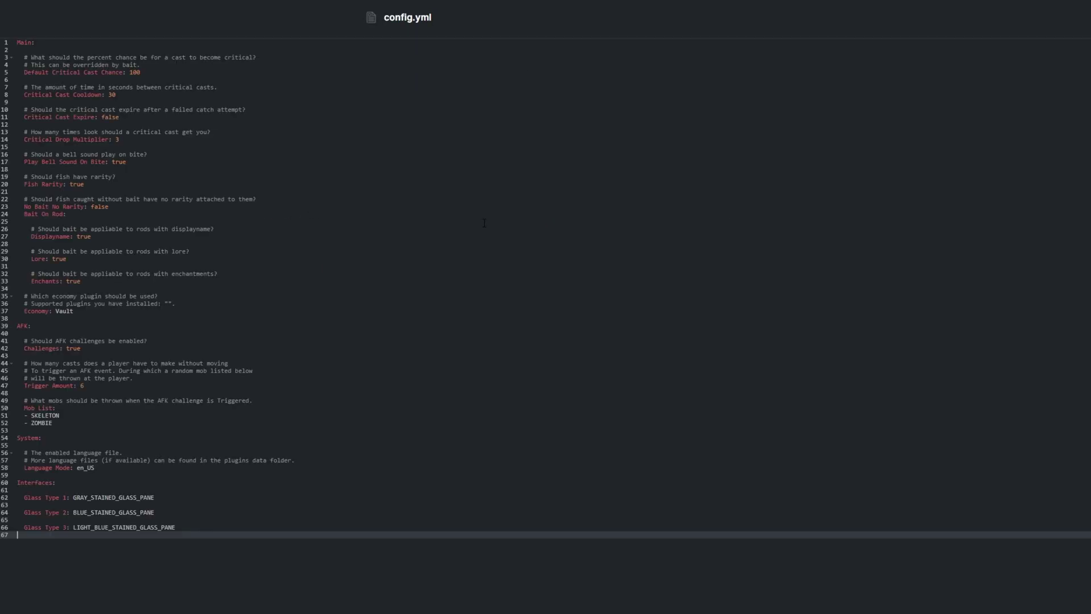
pyautogui.click(162, 70)
pyautogui.click(157, 102)
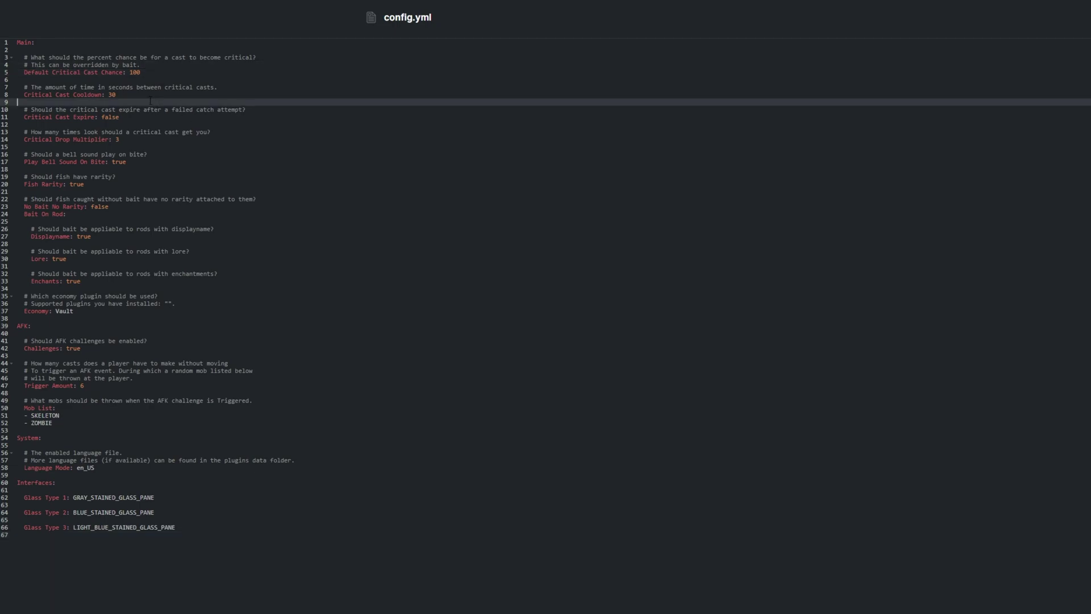
pyautogui.click(149, 96)
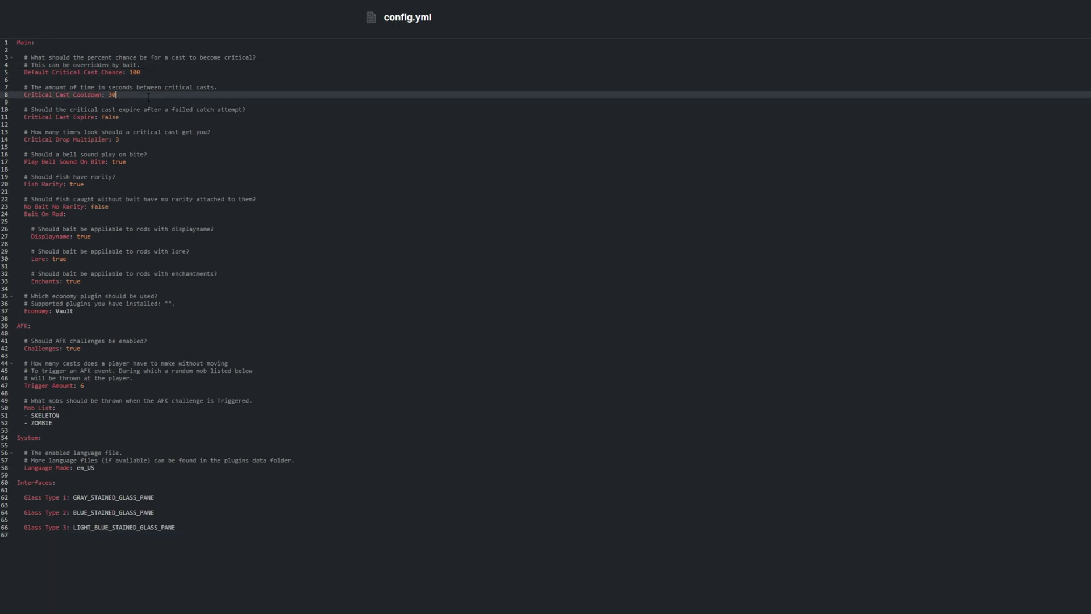
pyautogui.click(150, 161)
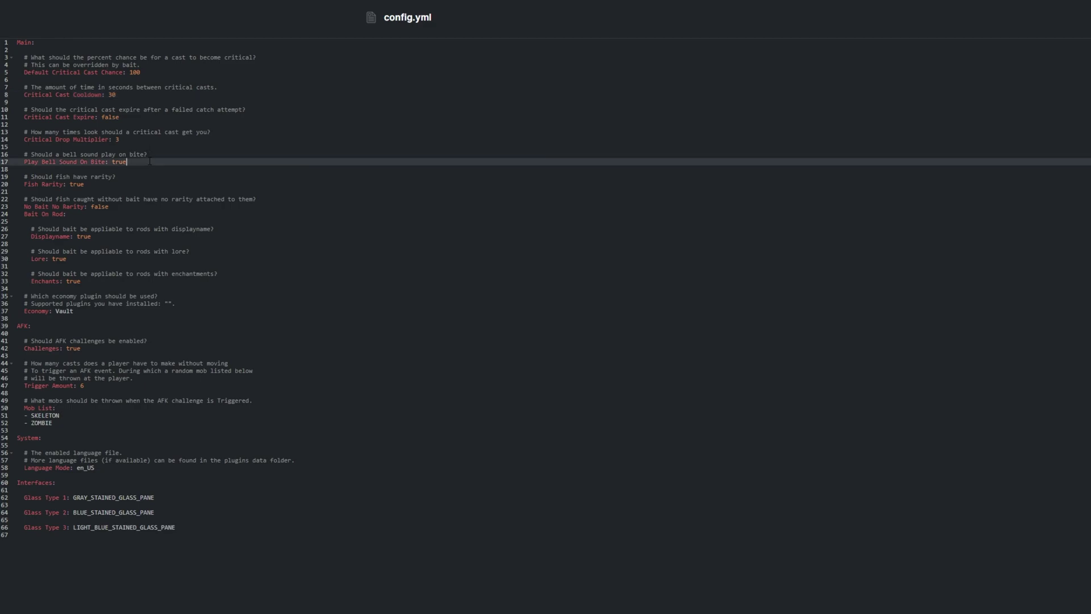
pyautogui.click(112, 221)
pyautogui.click(90, 215)
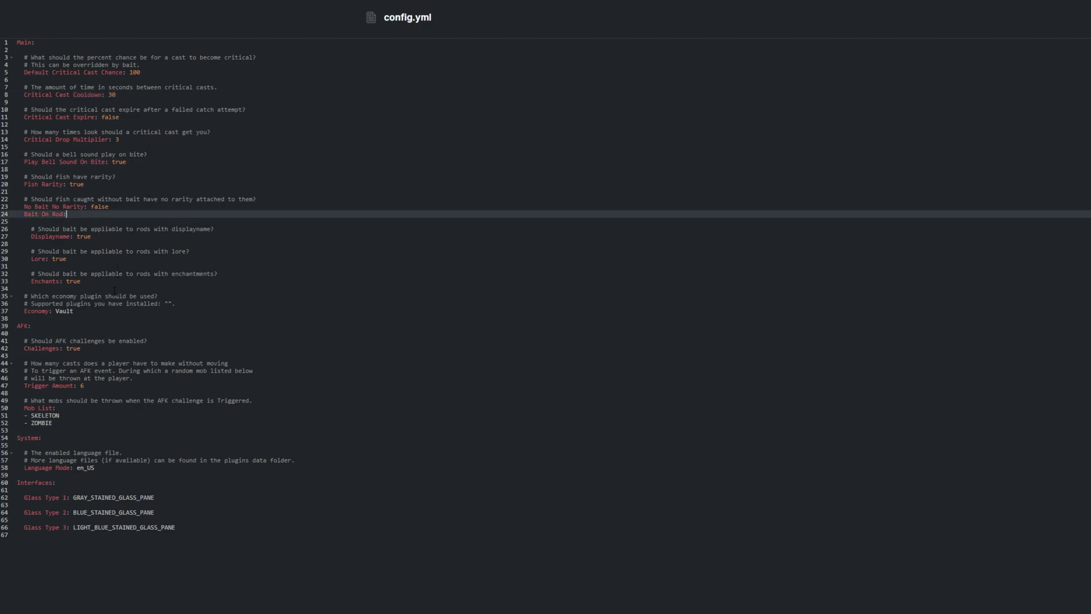
pyautogui.click(99, 319)
pyautogui.click(95, 312)
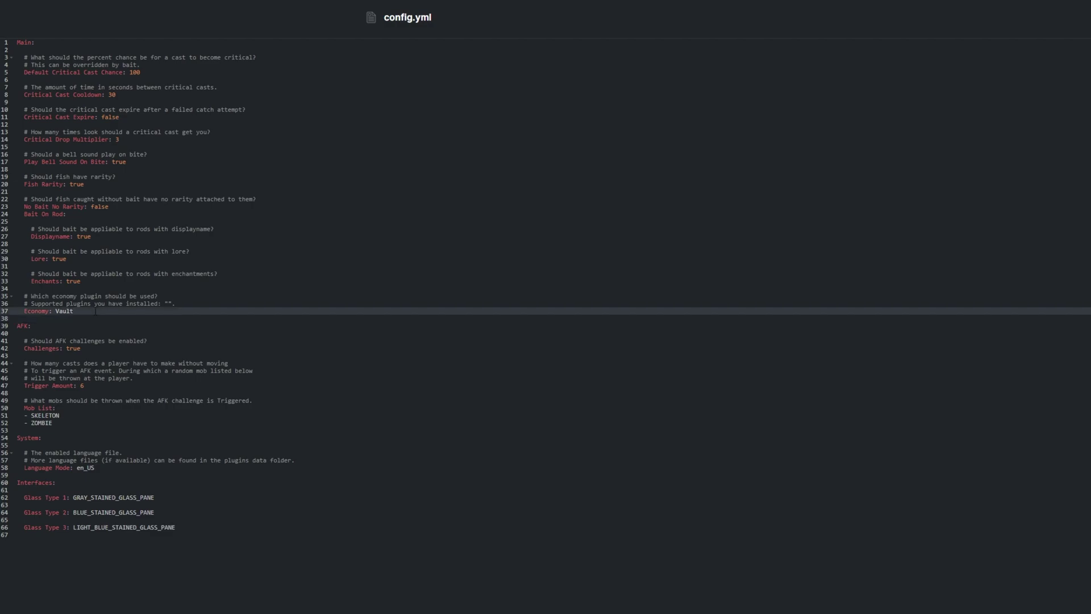
# - Review the AFK section: challenges true, trigger amount 6, mobs SKELETON and ZOMBIE
pyautogui.click(31, 328)
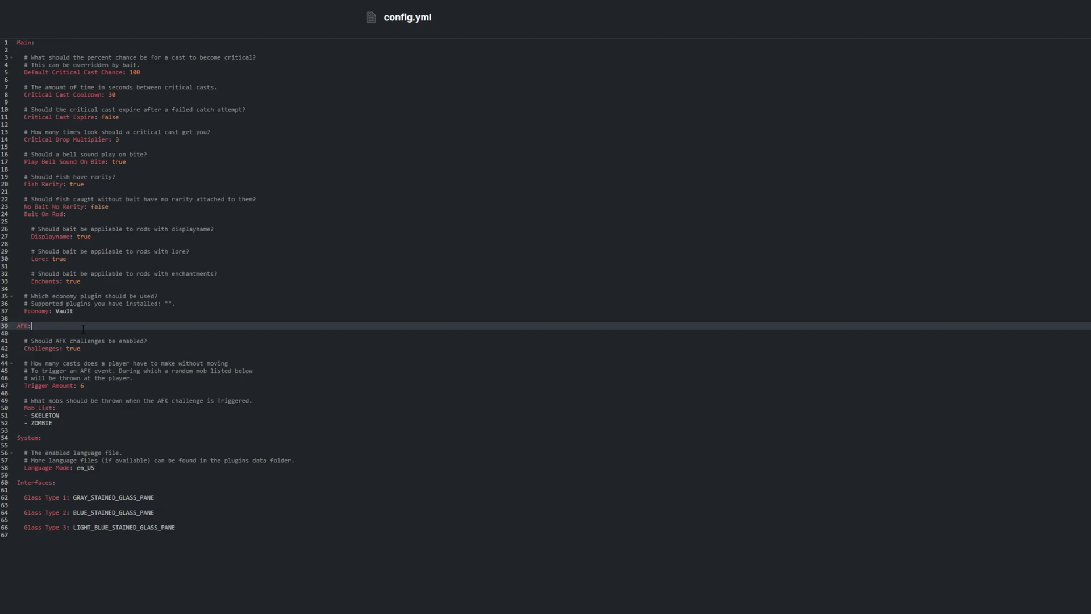
pyautogui.click(145, 341)
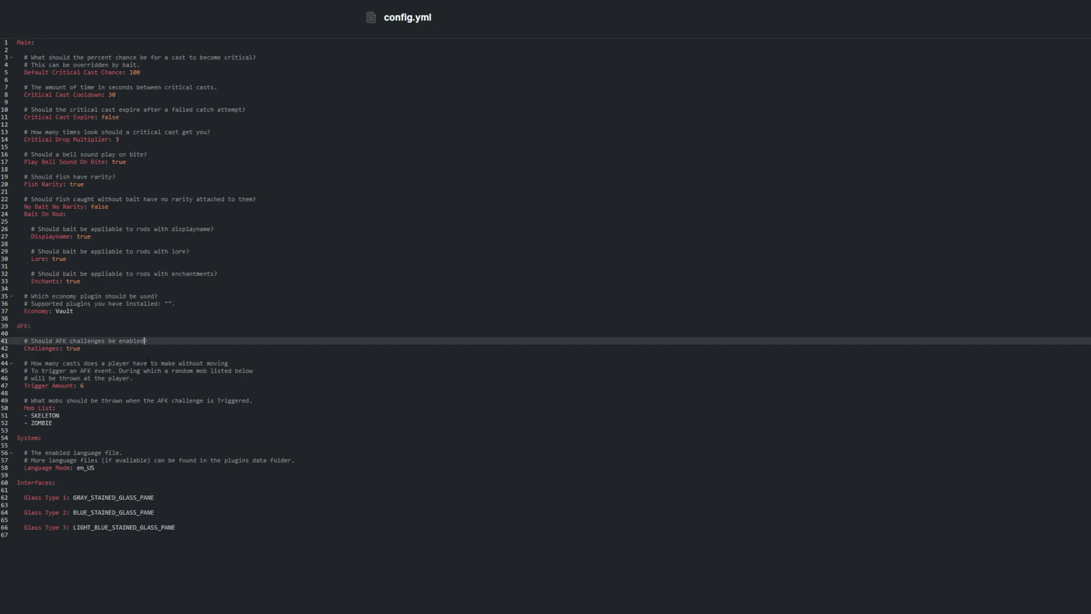
pyautogui.click(155, 386)
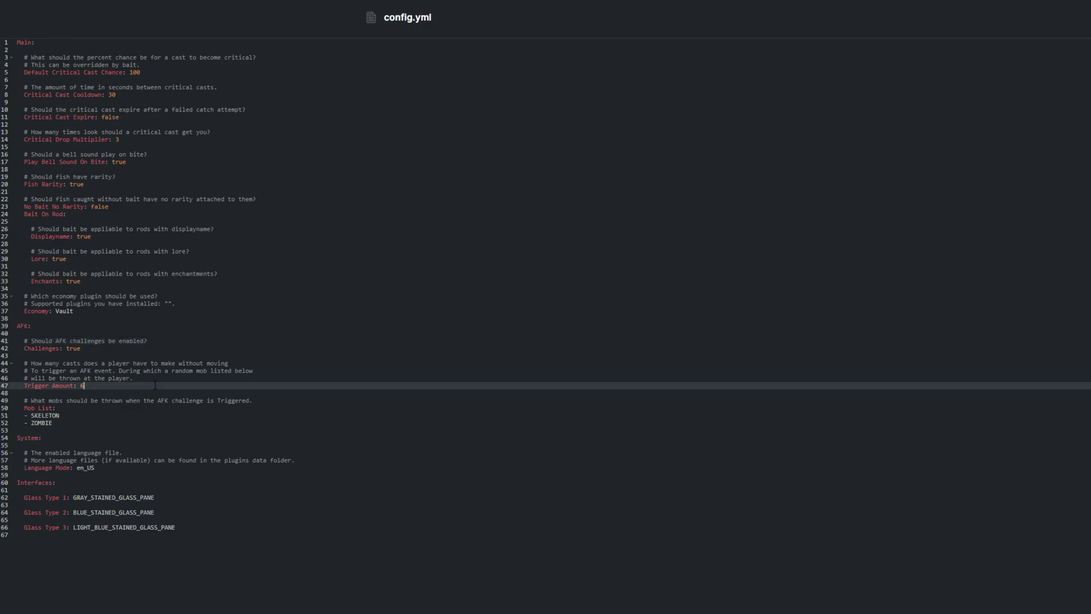
pyautogui.moveTo(79, 420); pyautogui.dragTo(17, 407)
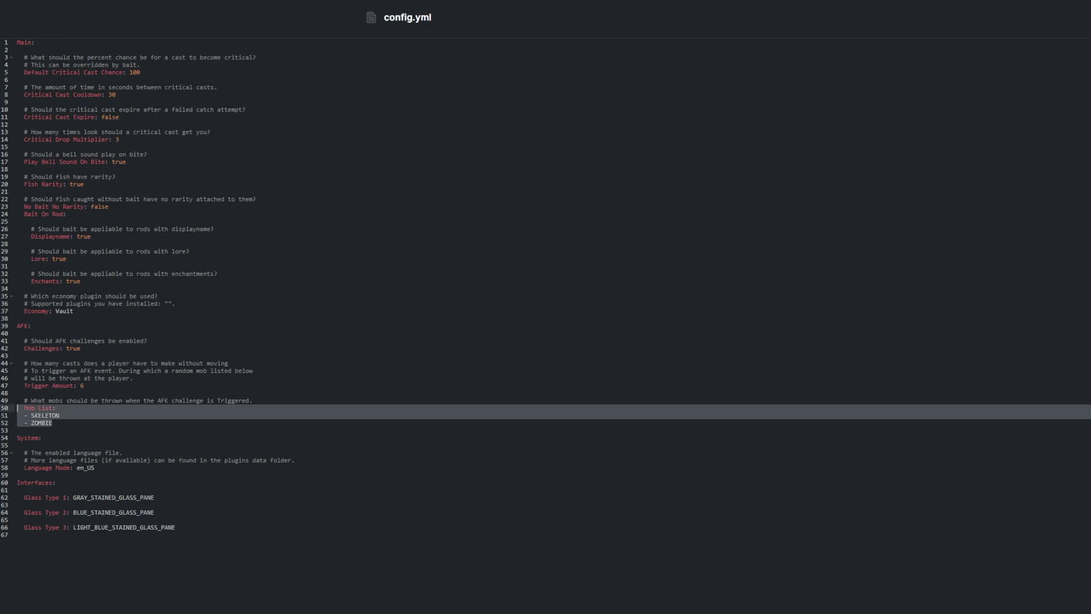
pyautogui.click(82, 422)
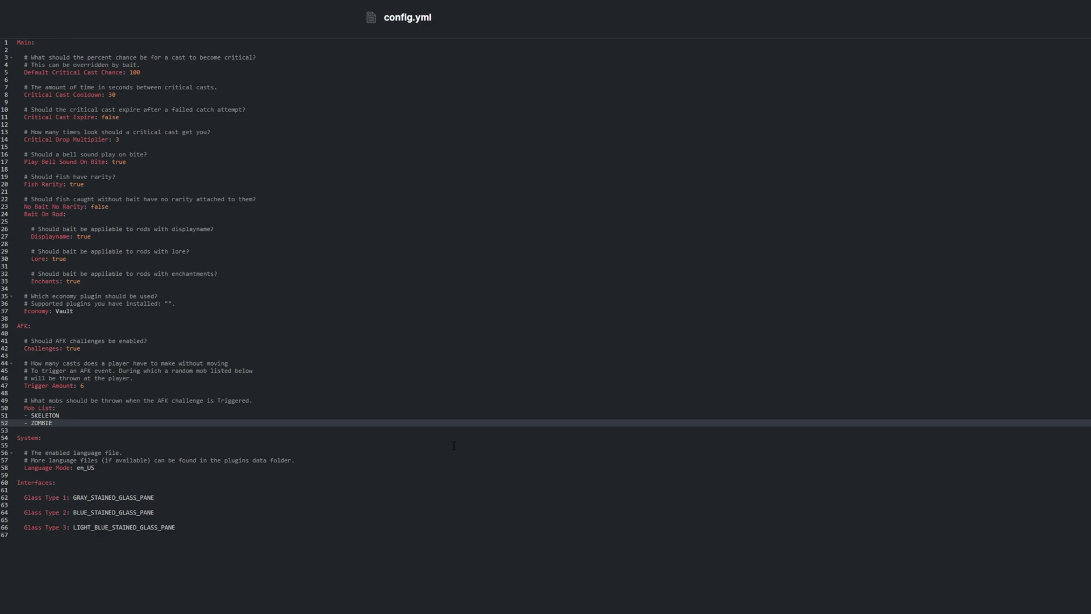
pyautogui.click(104, 348)
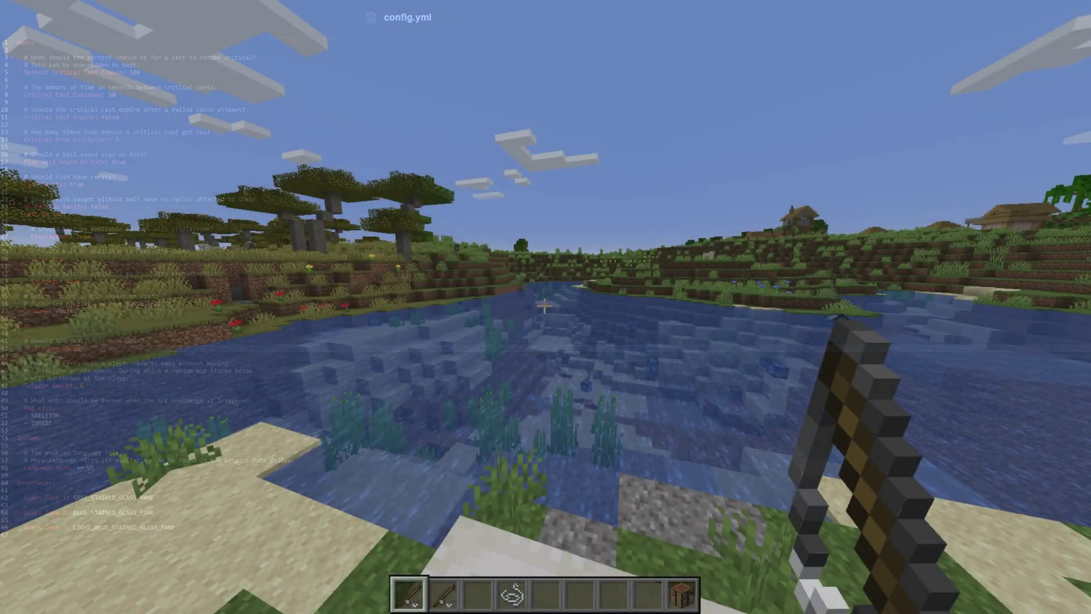
# - Walk onto the gold pressure plate on the quartz platform and jump to launch skyward
pyautogui.press('t')
pyautogui.press('Escape')
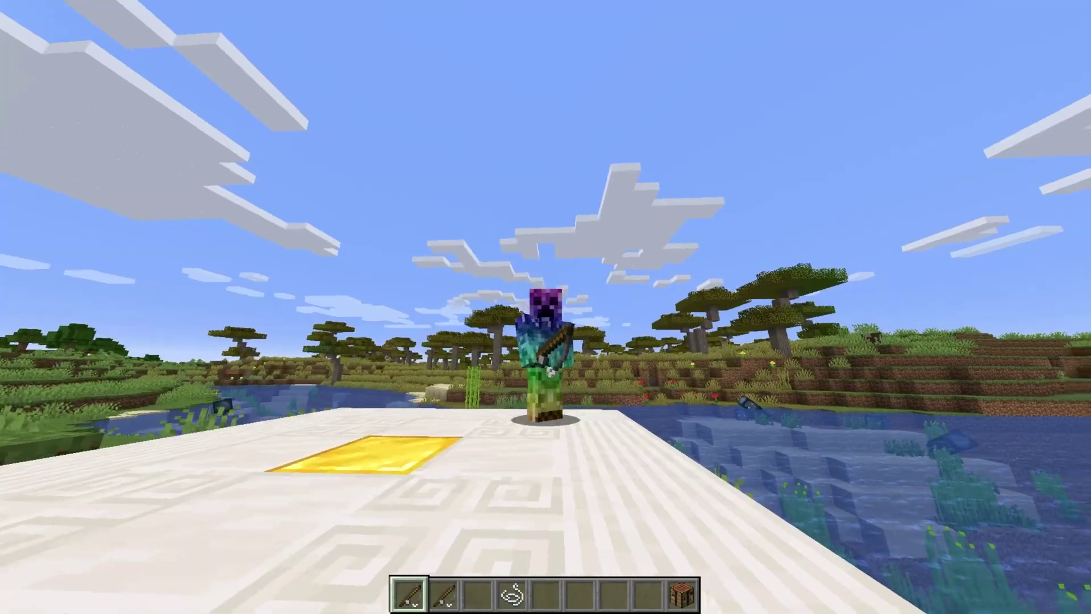
pyautogui.press('w')
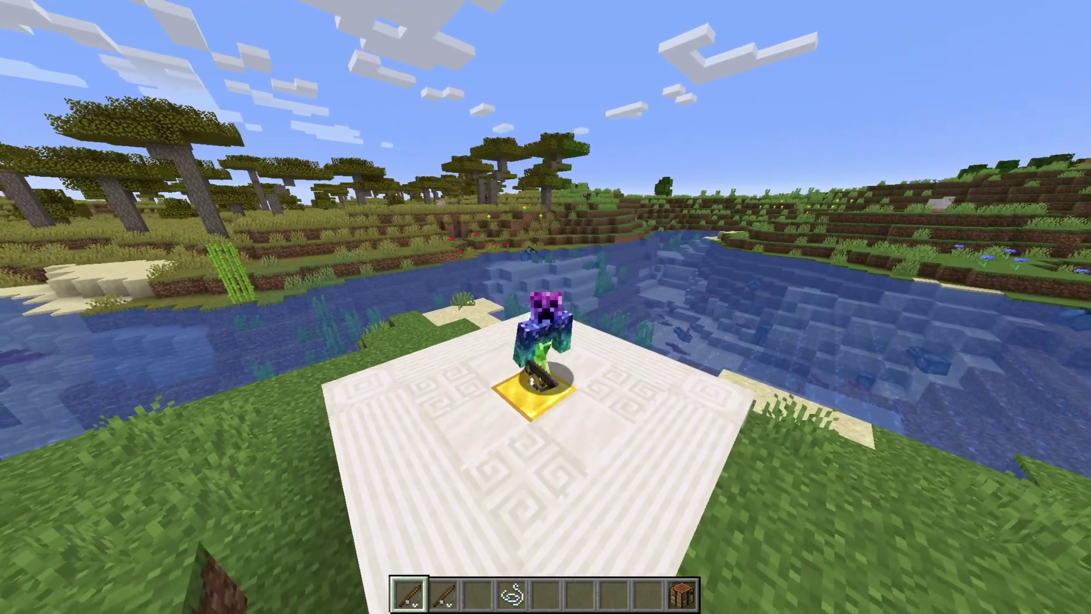
pyautogui.scroll(-4, 546, 307)
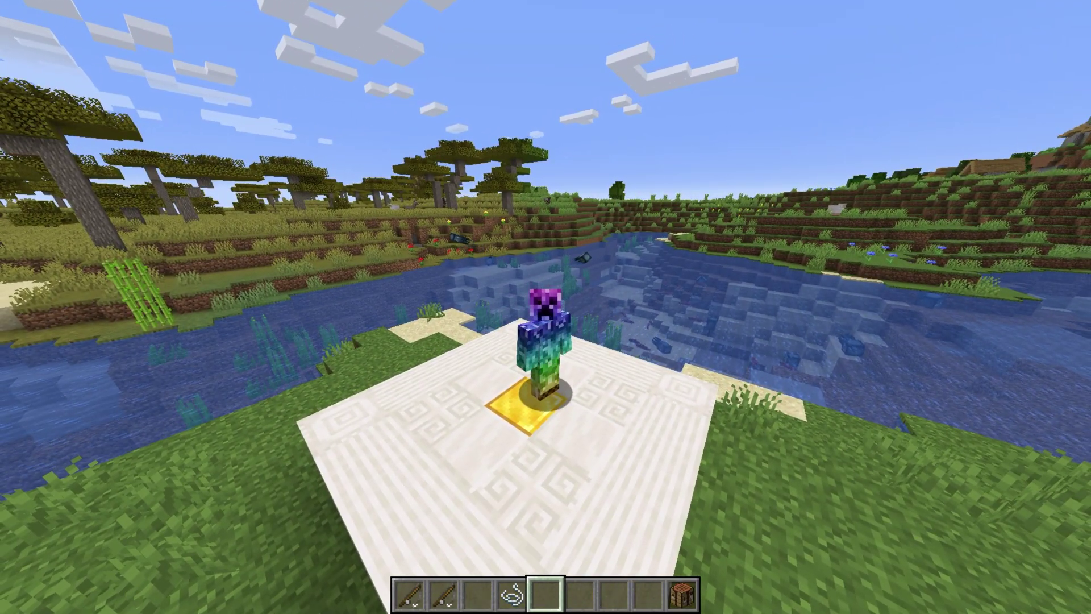
pyautogui.press('space')
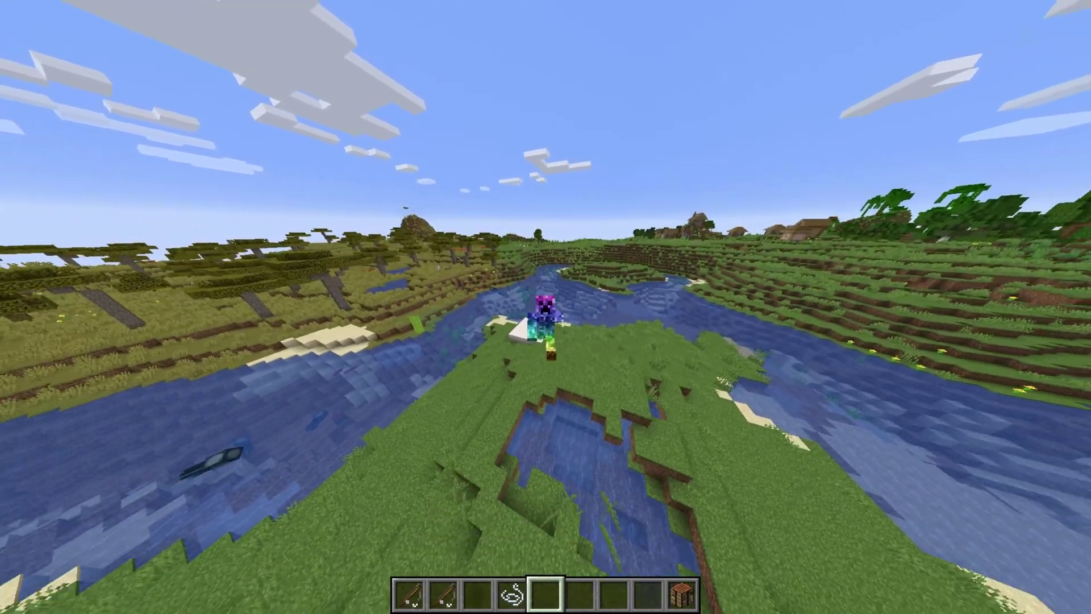